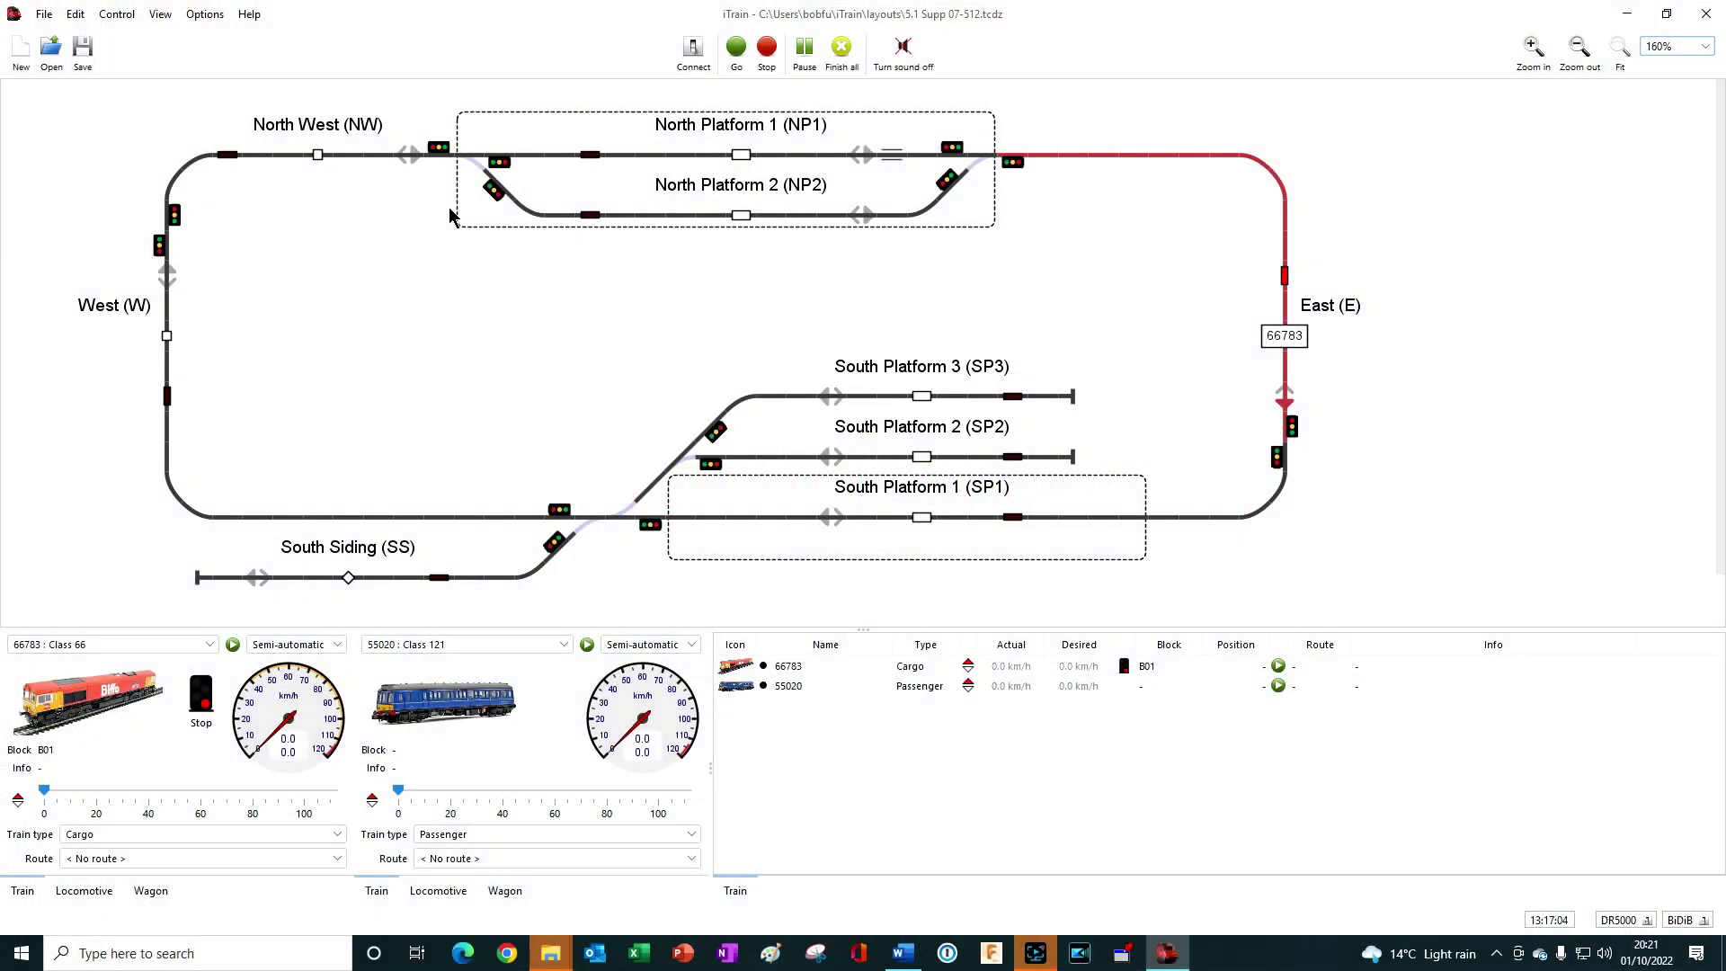
Open Edit > Preferences, browse the Look & Feel themes, and show the Switchboard tab's Classic look.
click(75, 14)
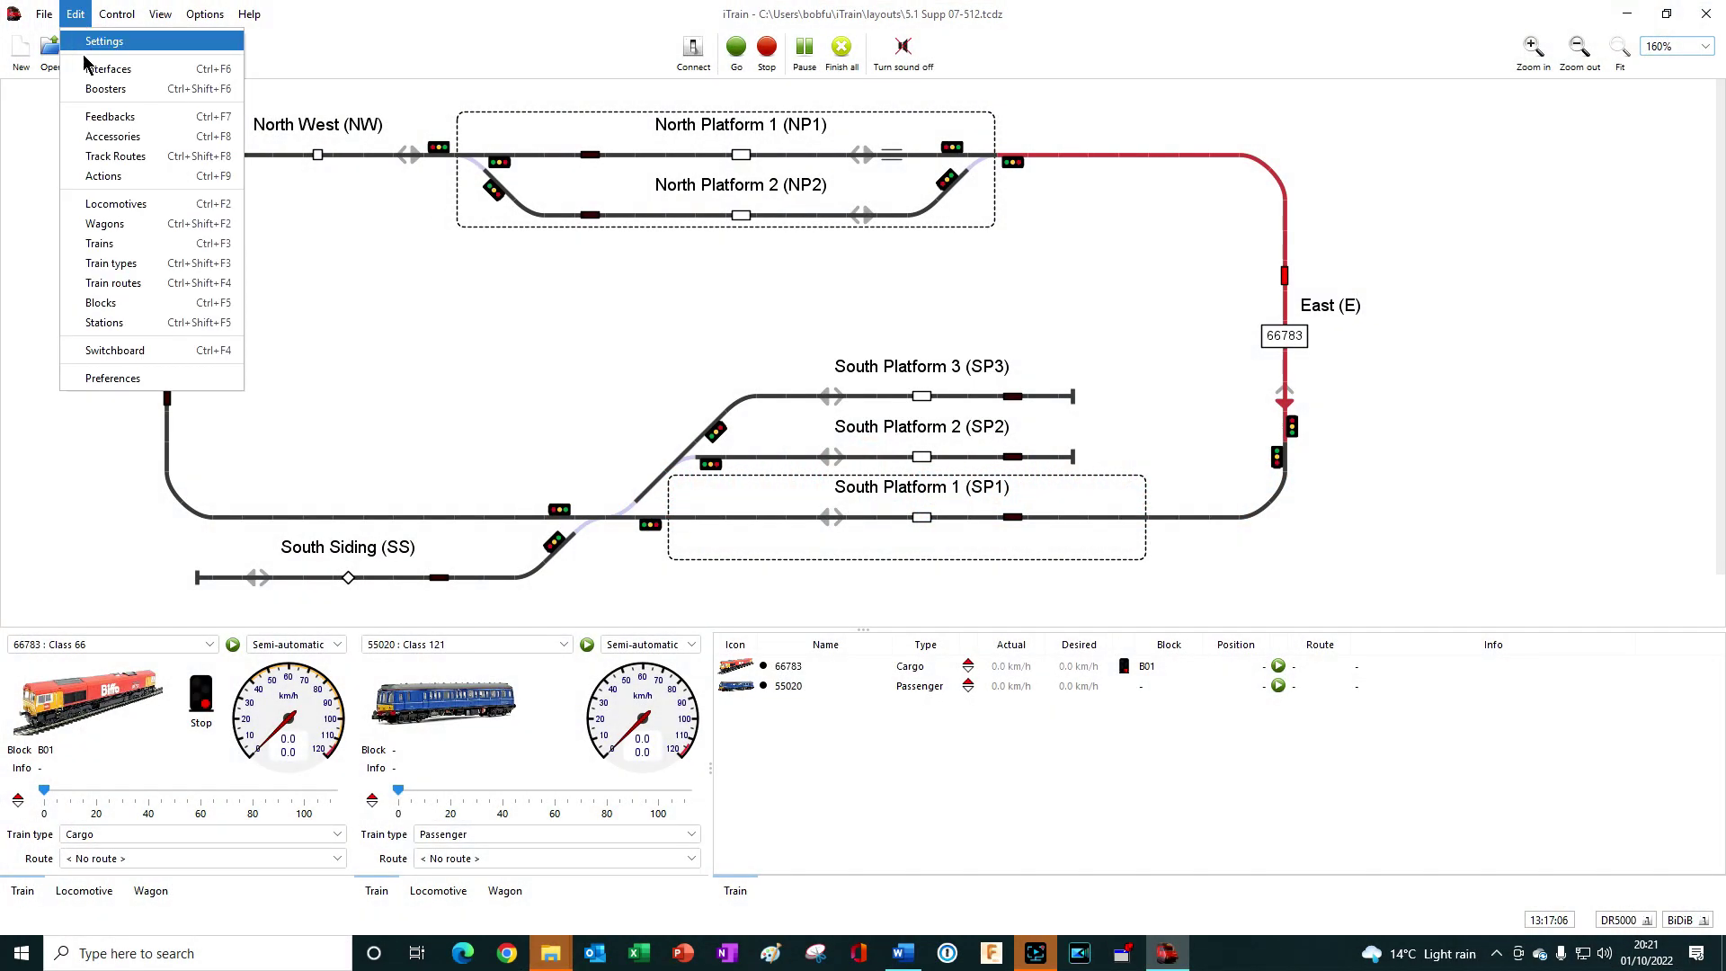
click(110, 379)
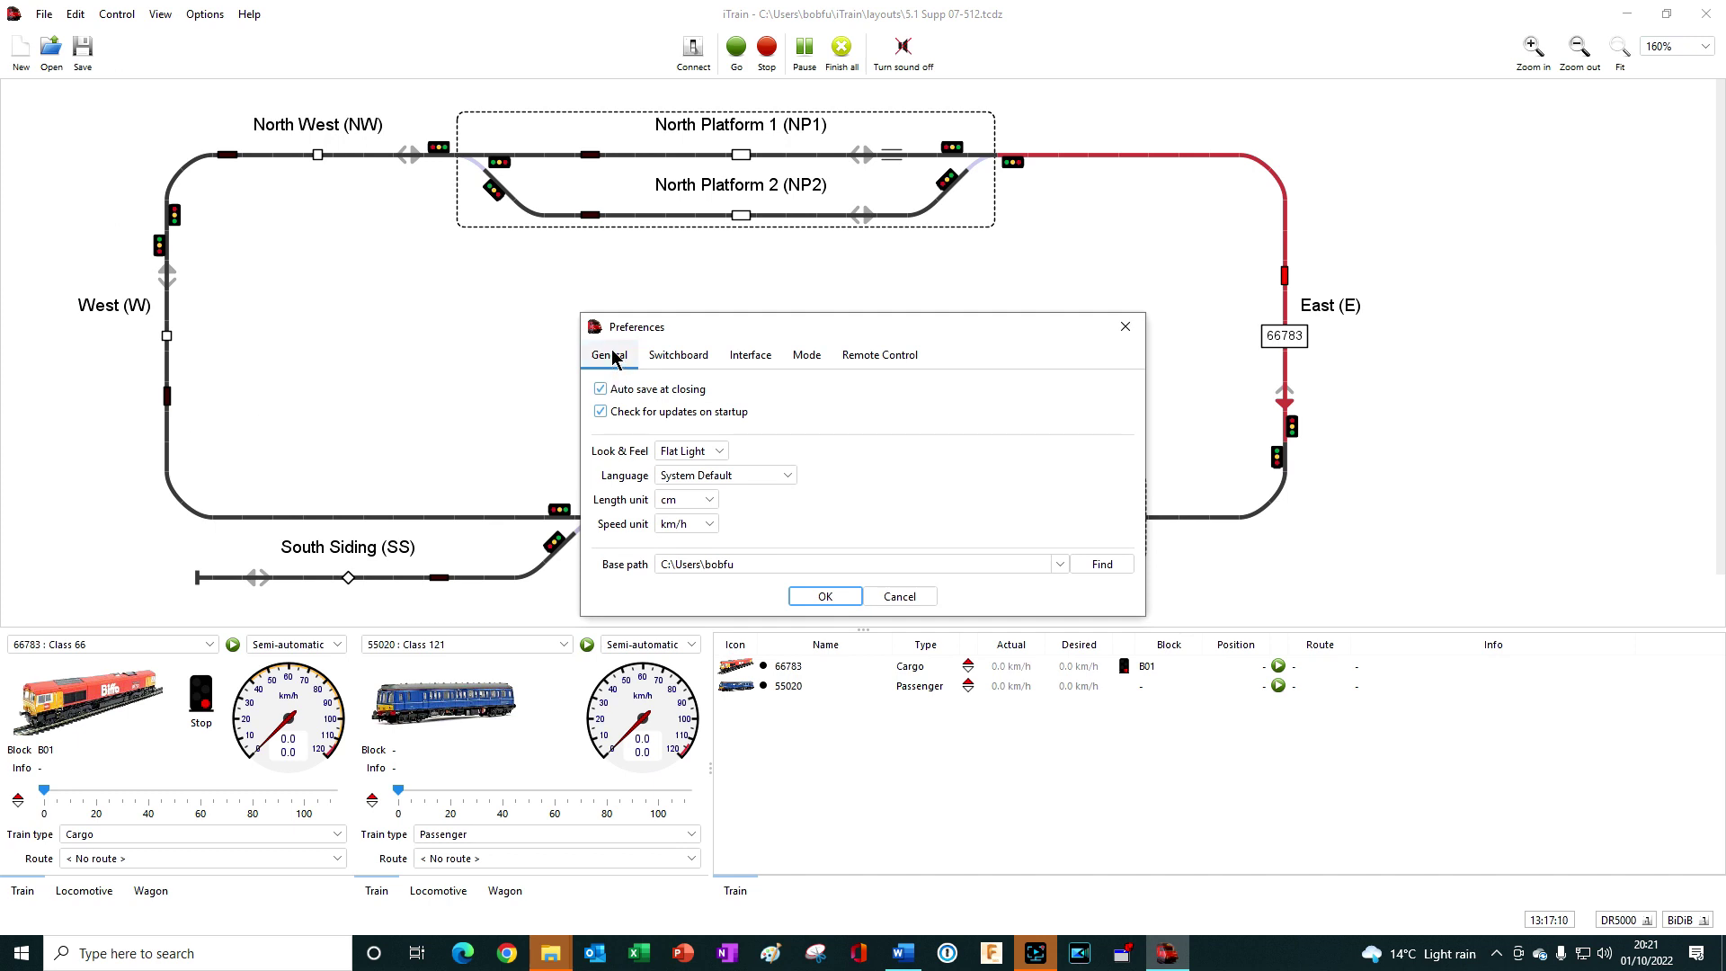
click(717, 456)
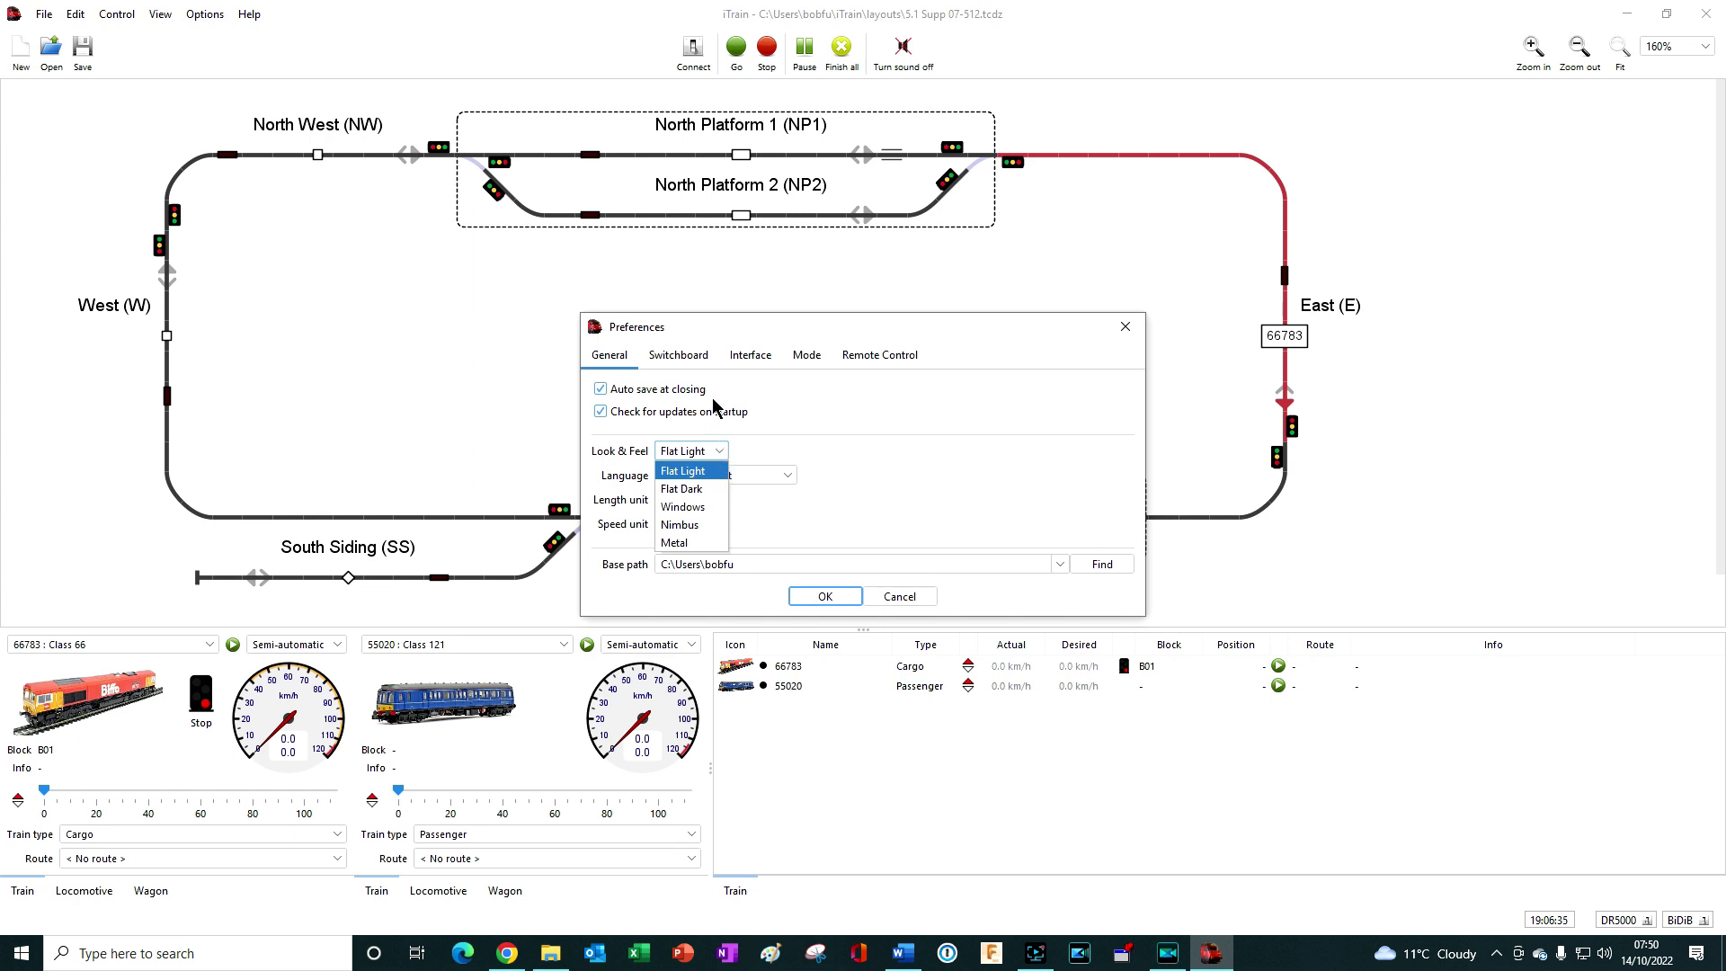
click(697, 359)
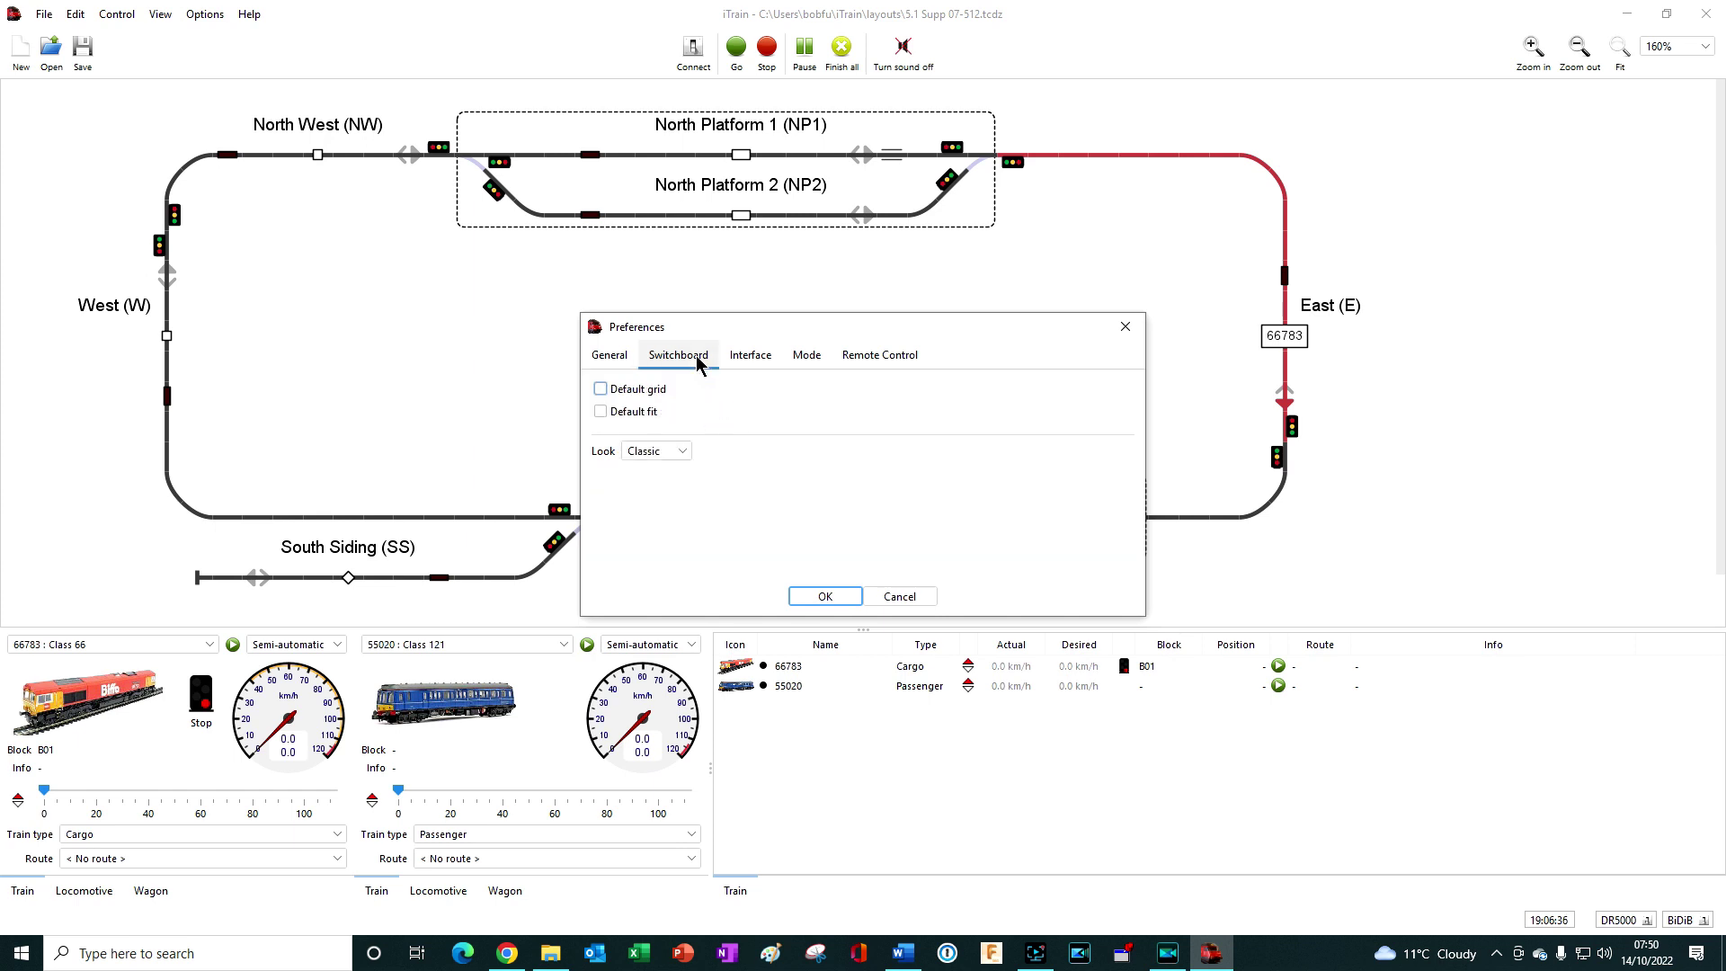
Apply the Contrast switchboard look, then change it to Dark.
click(686, 452)
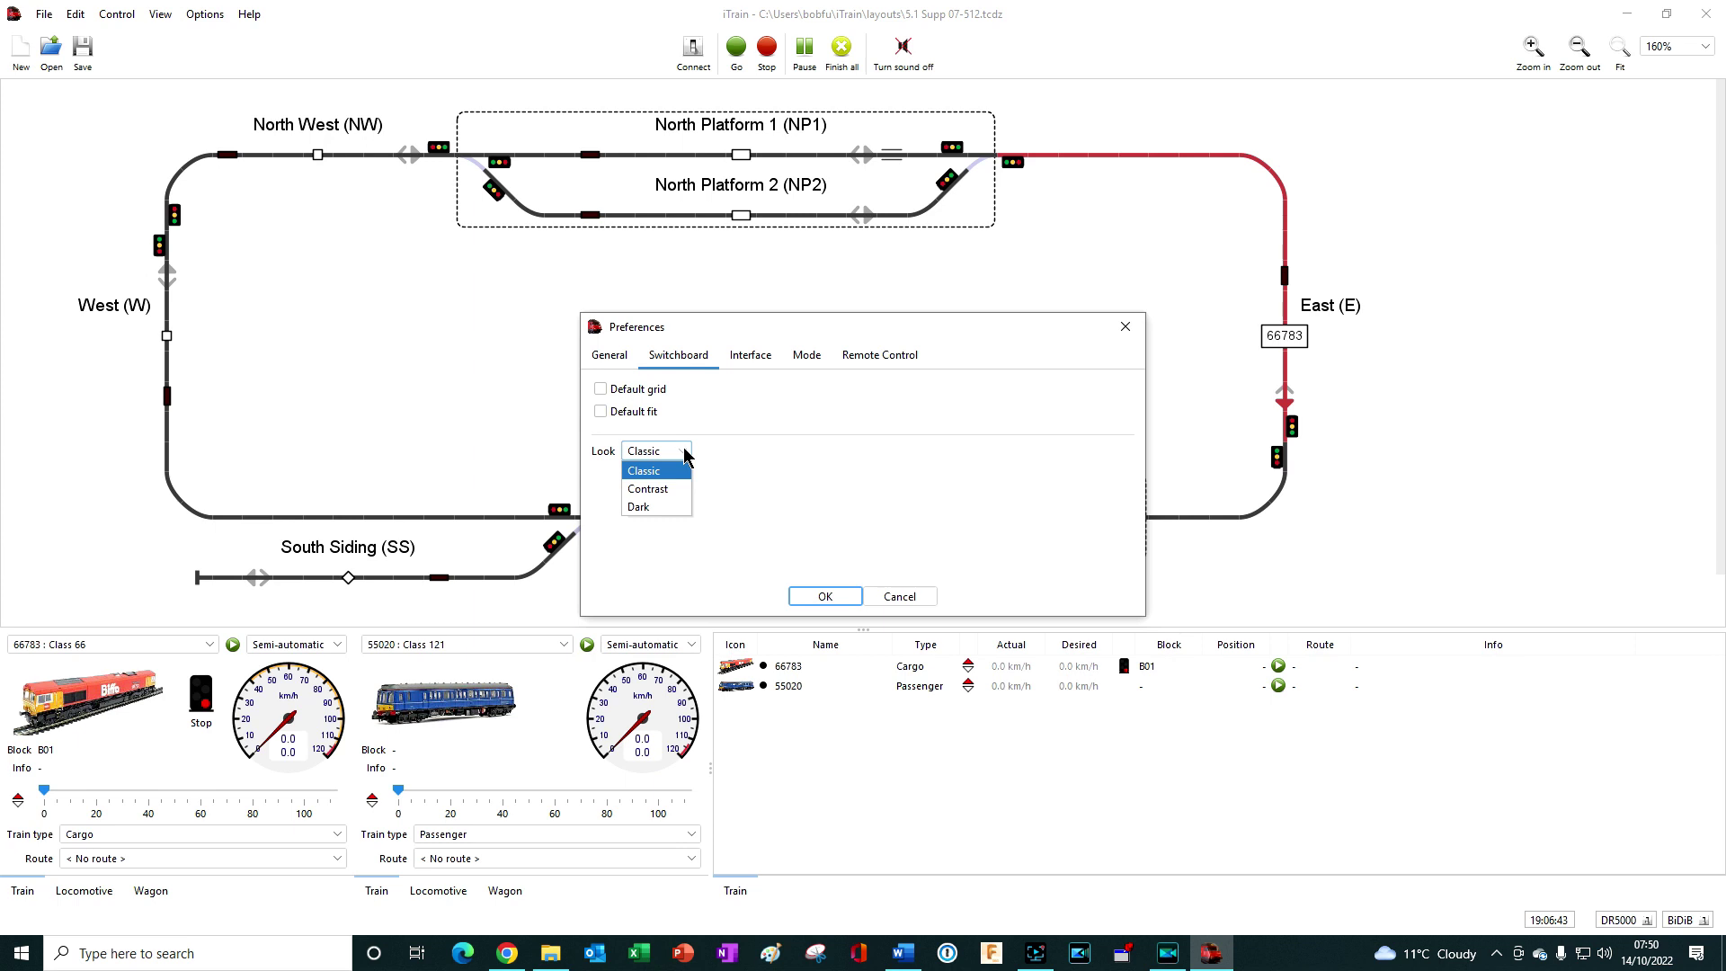
click(674, 490)
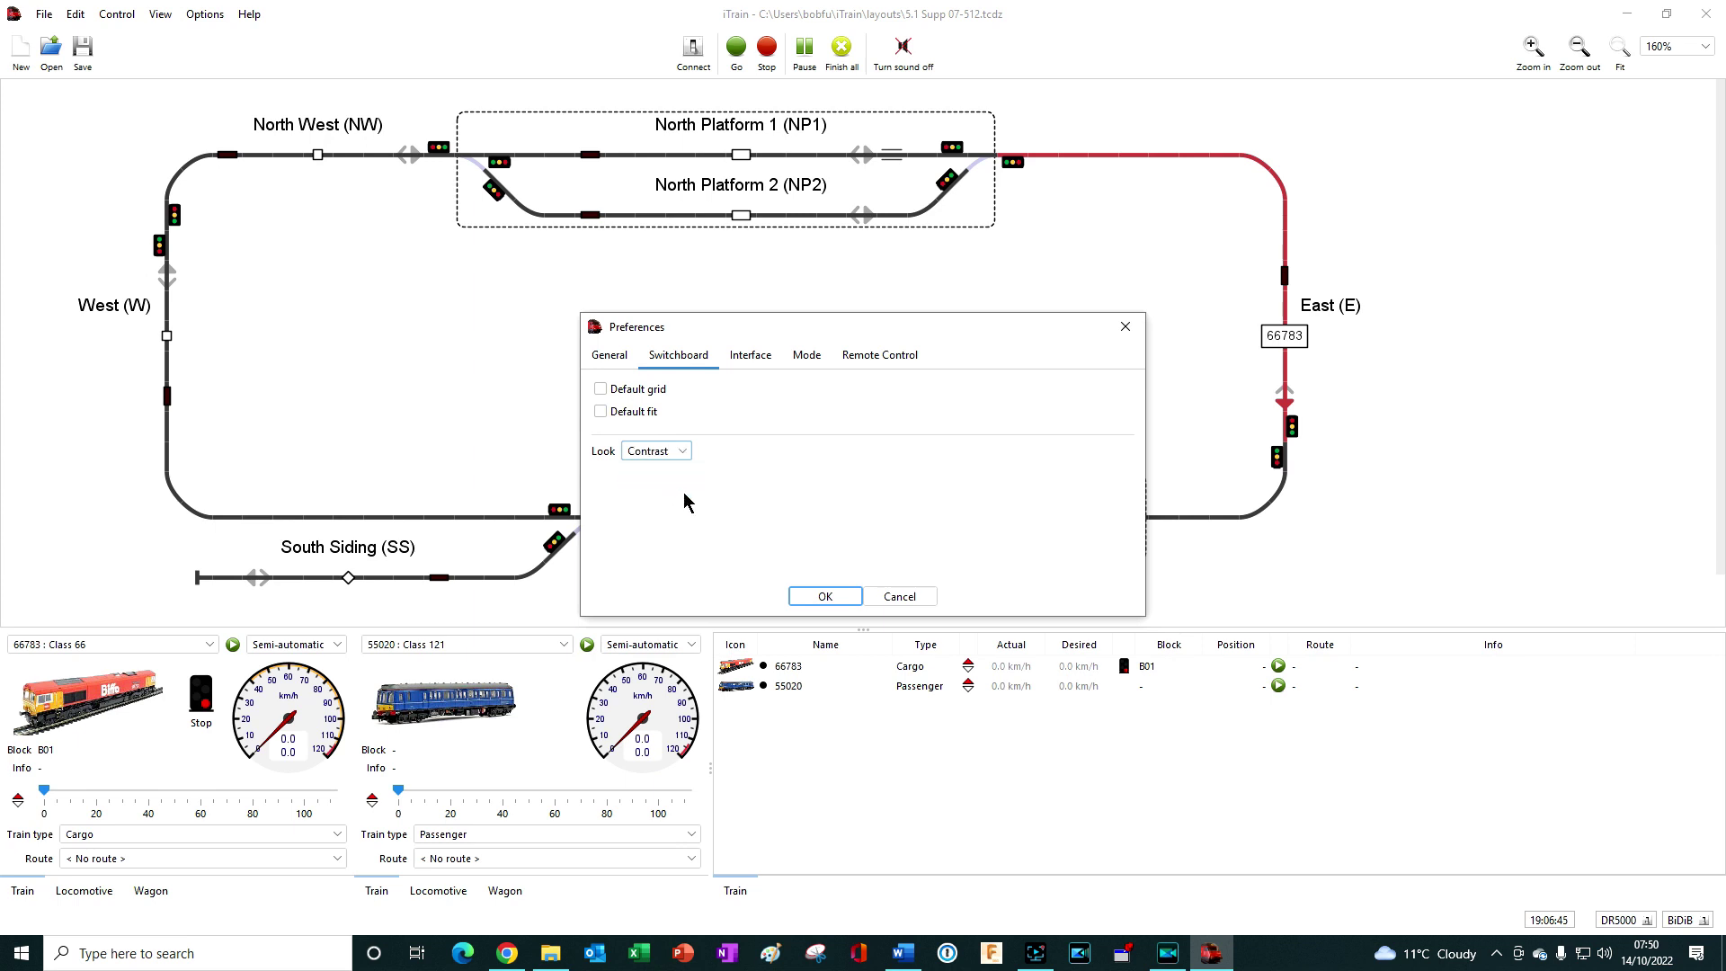
click(820, 597)
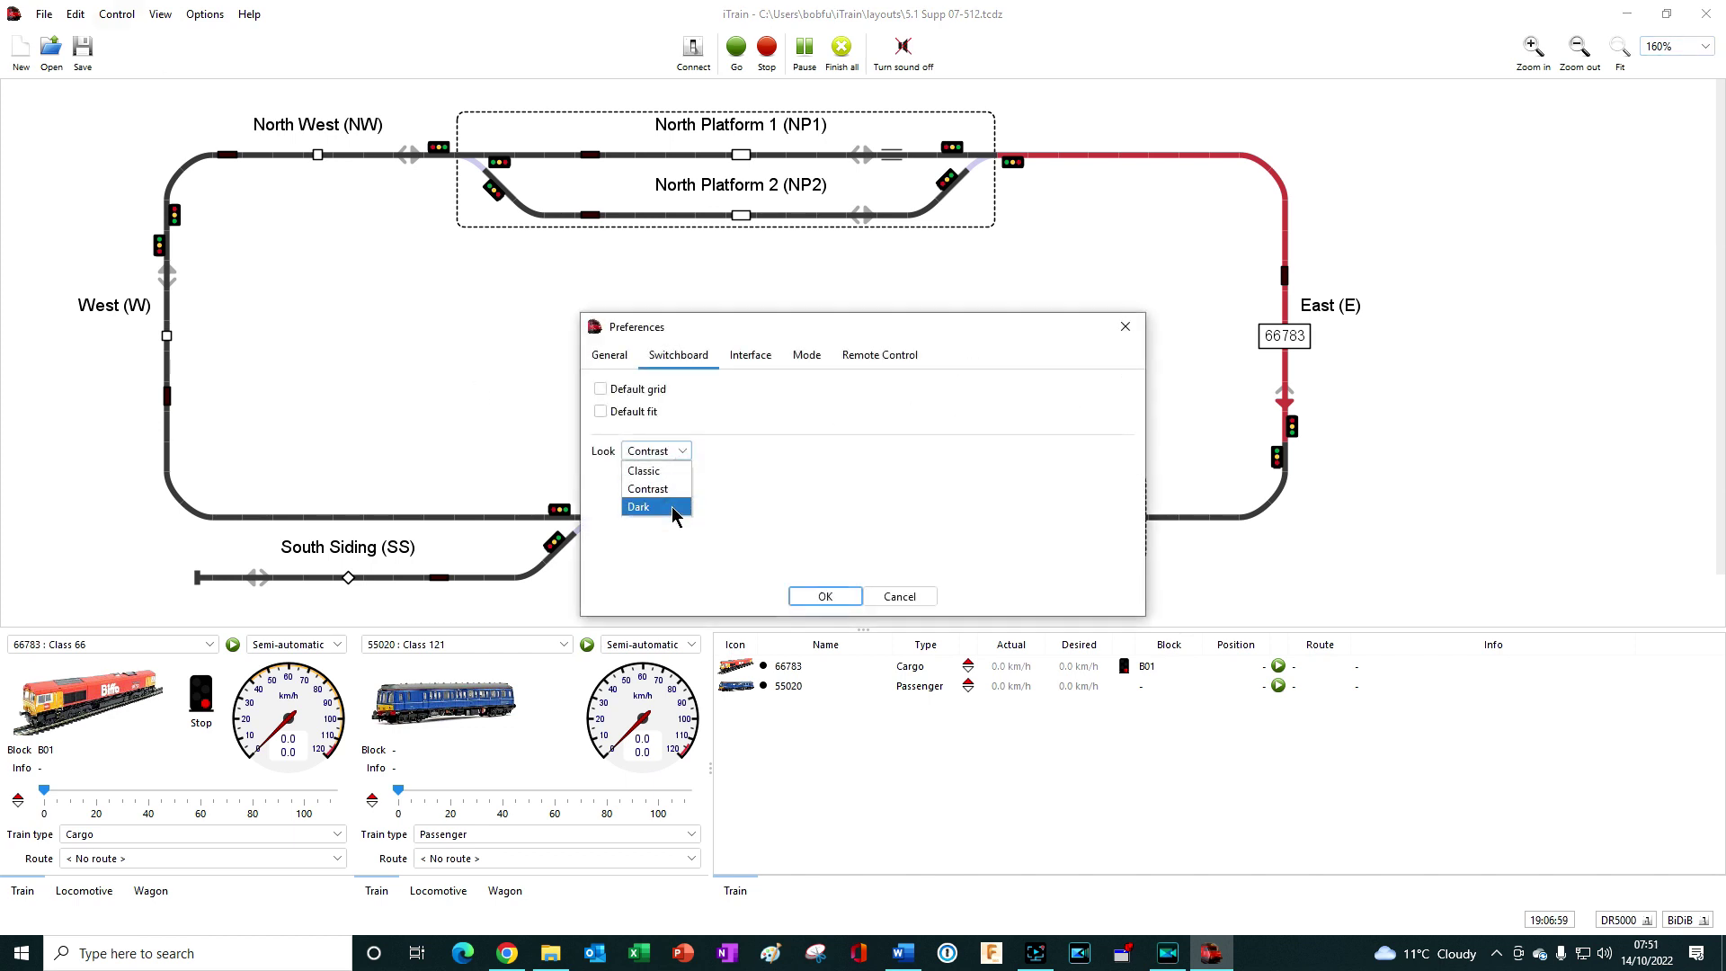
click(675, 509)
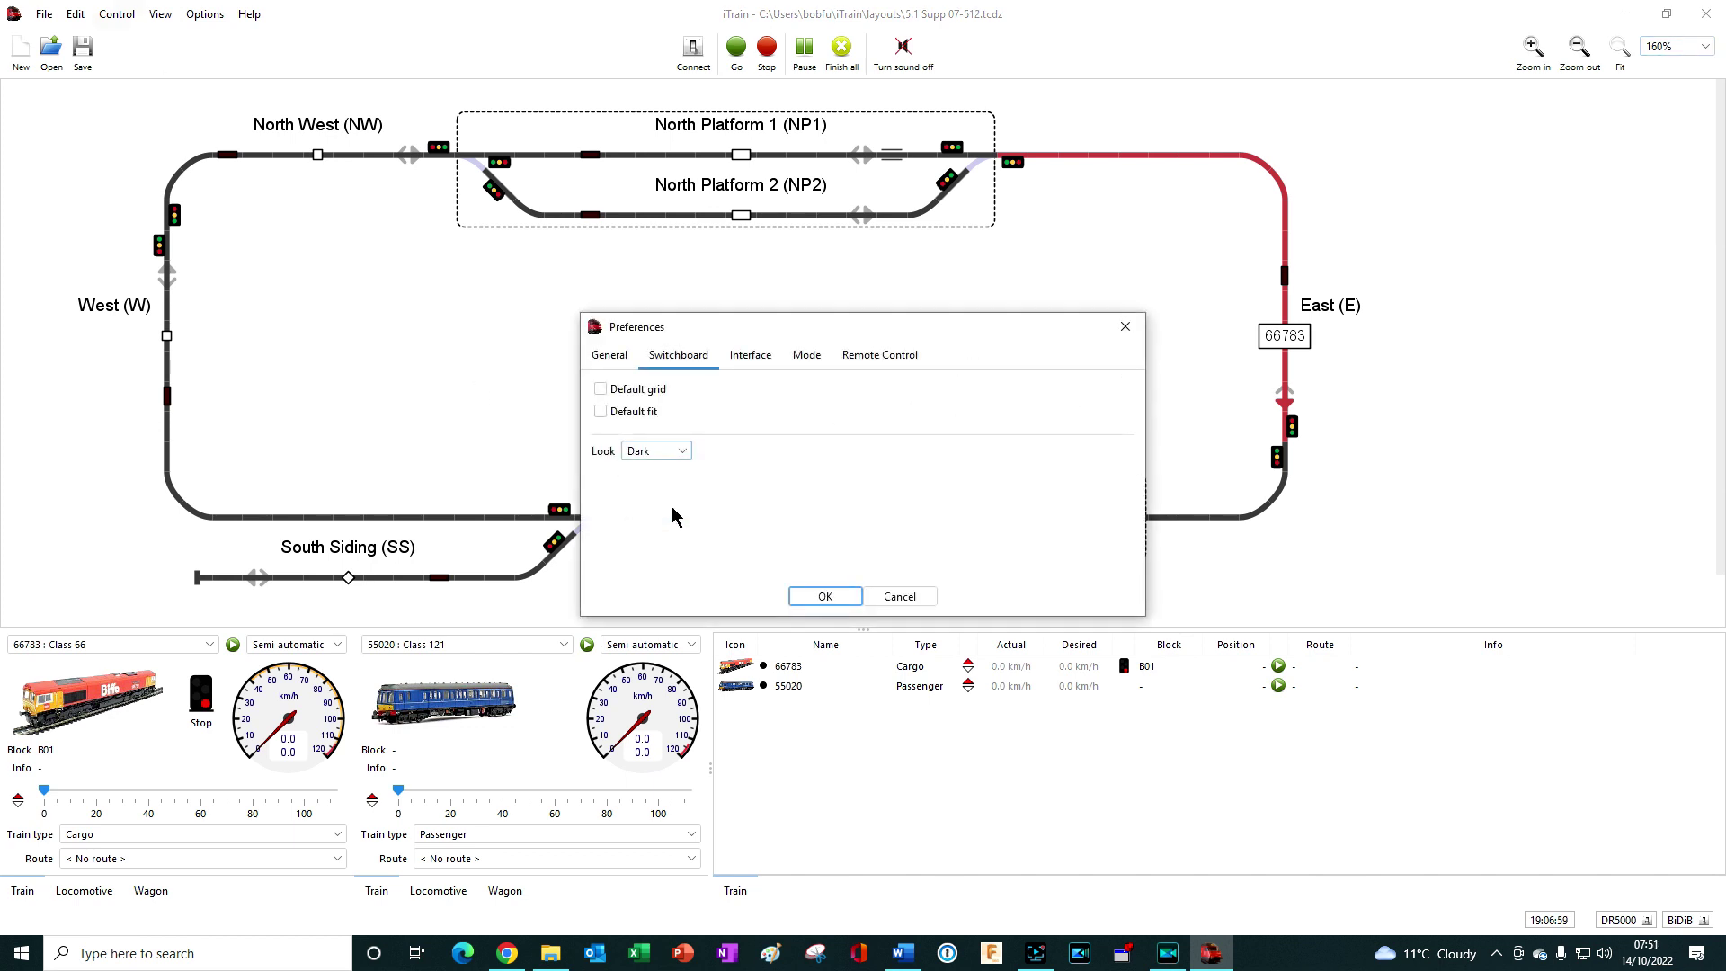
click(823, 597)
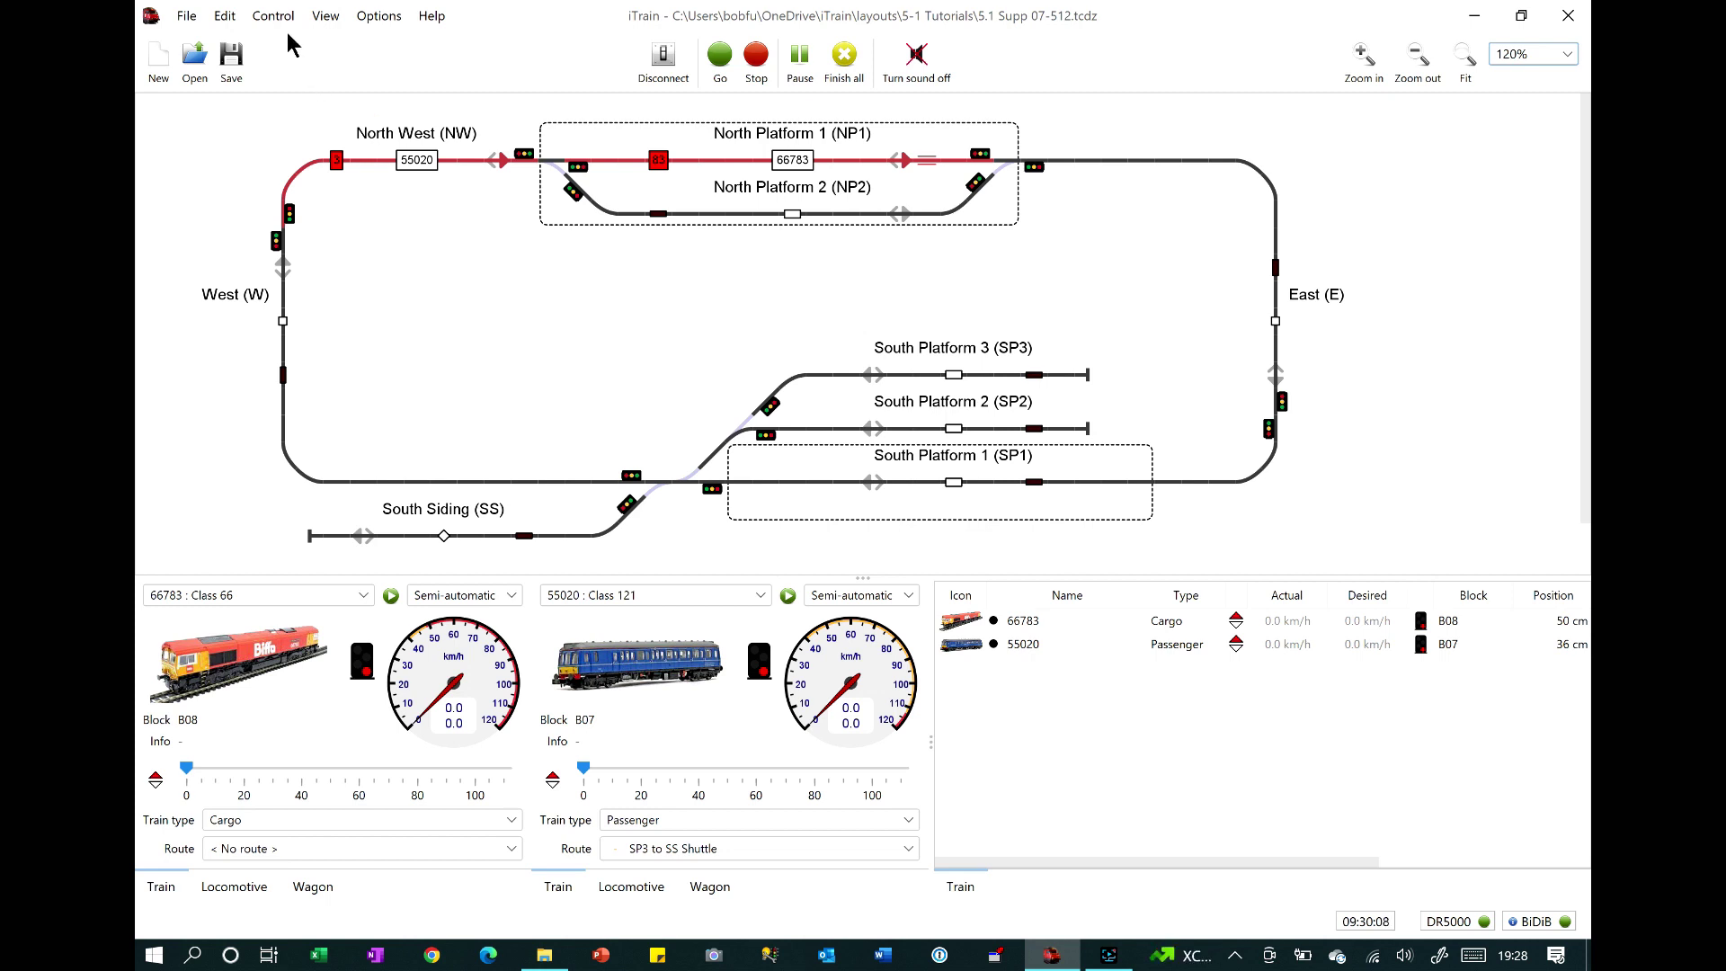
Open the View > Feedback Monitor > BiDiB : Occupancy detector monitor for detectors 0–15.
click(325, 16)
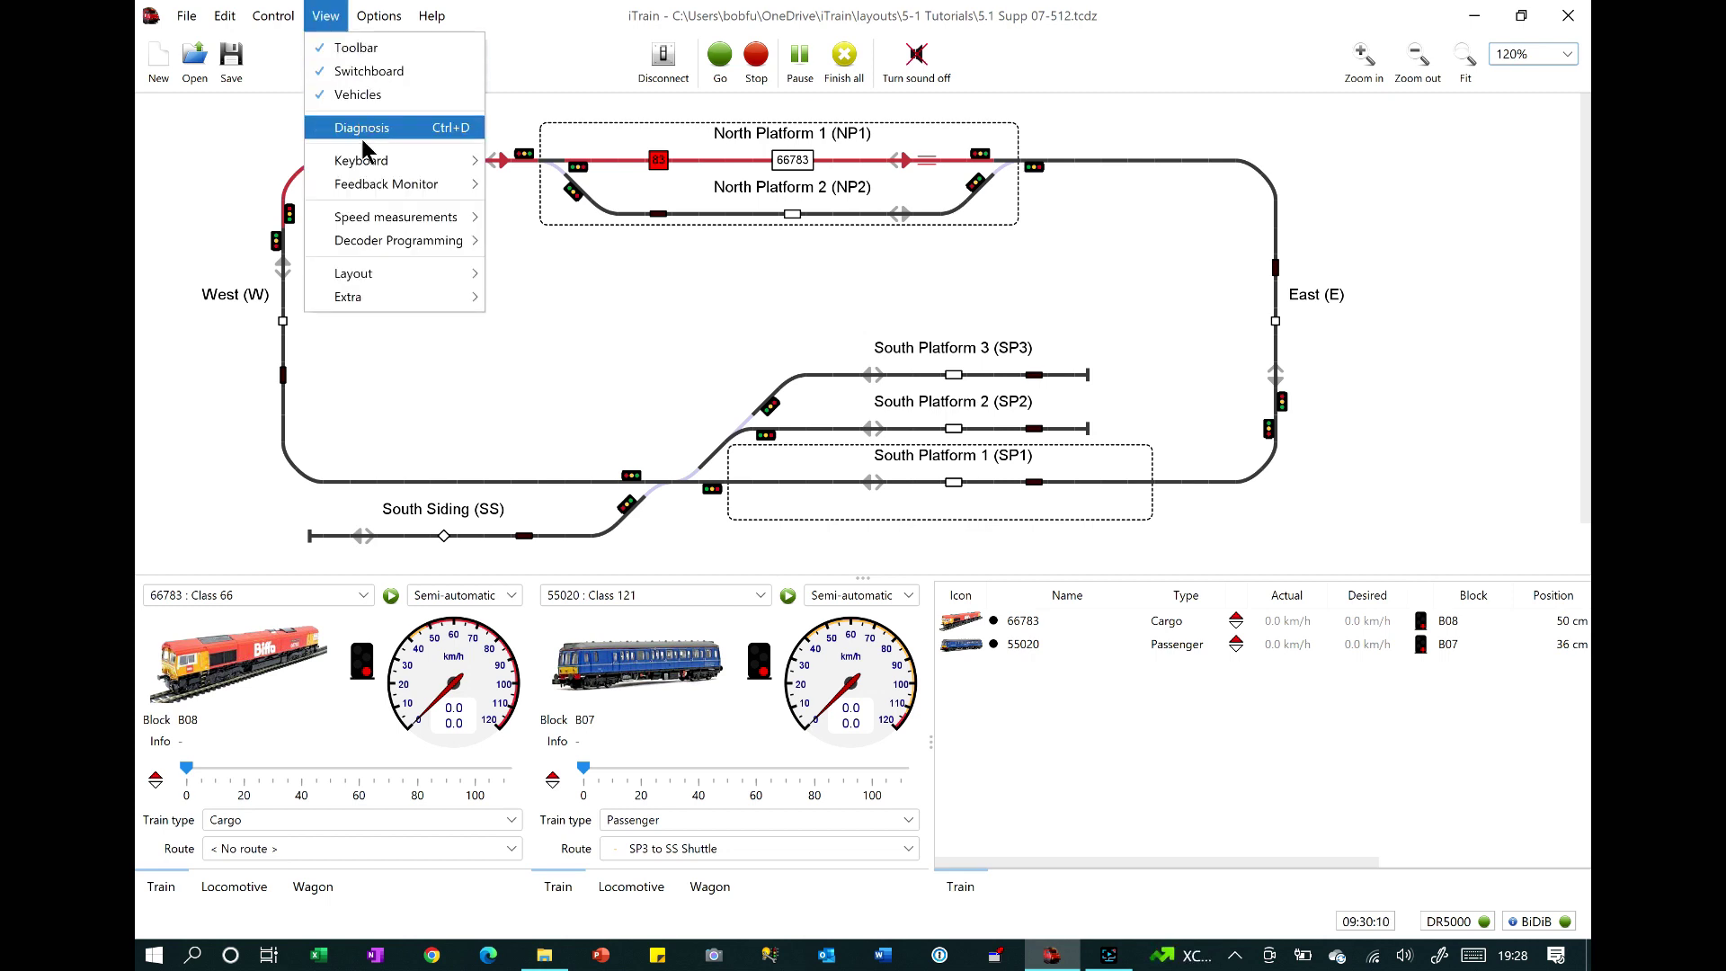
mouse_move(370, 189)
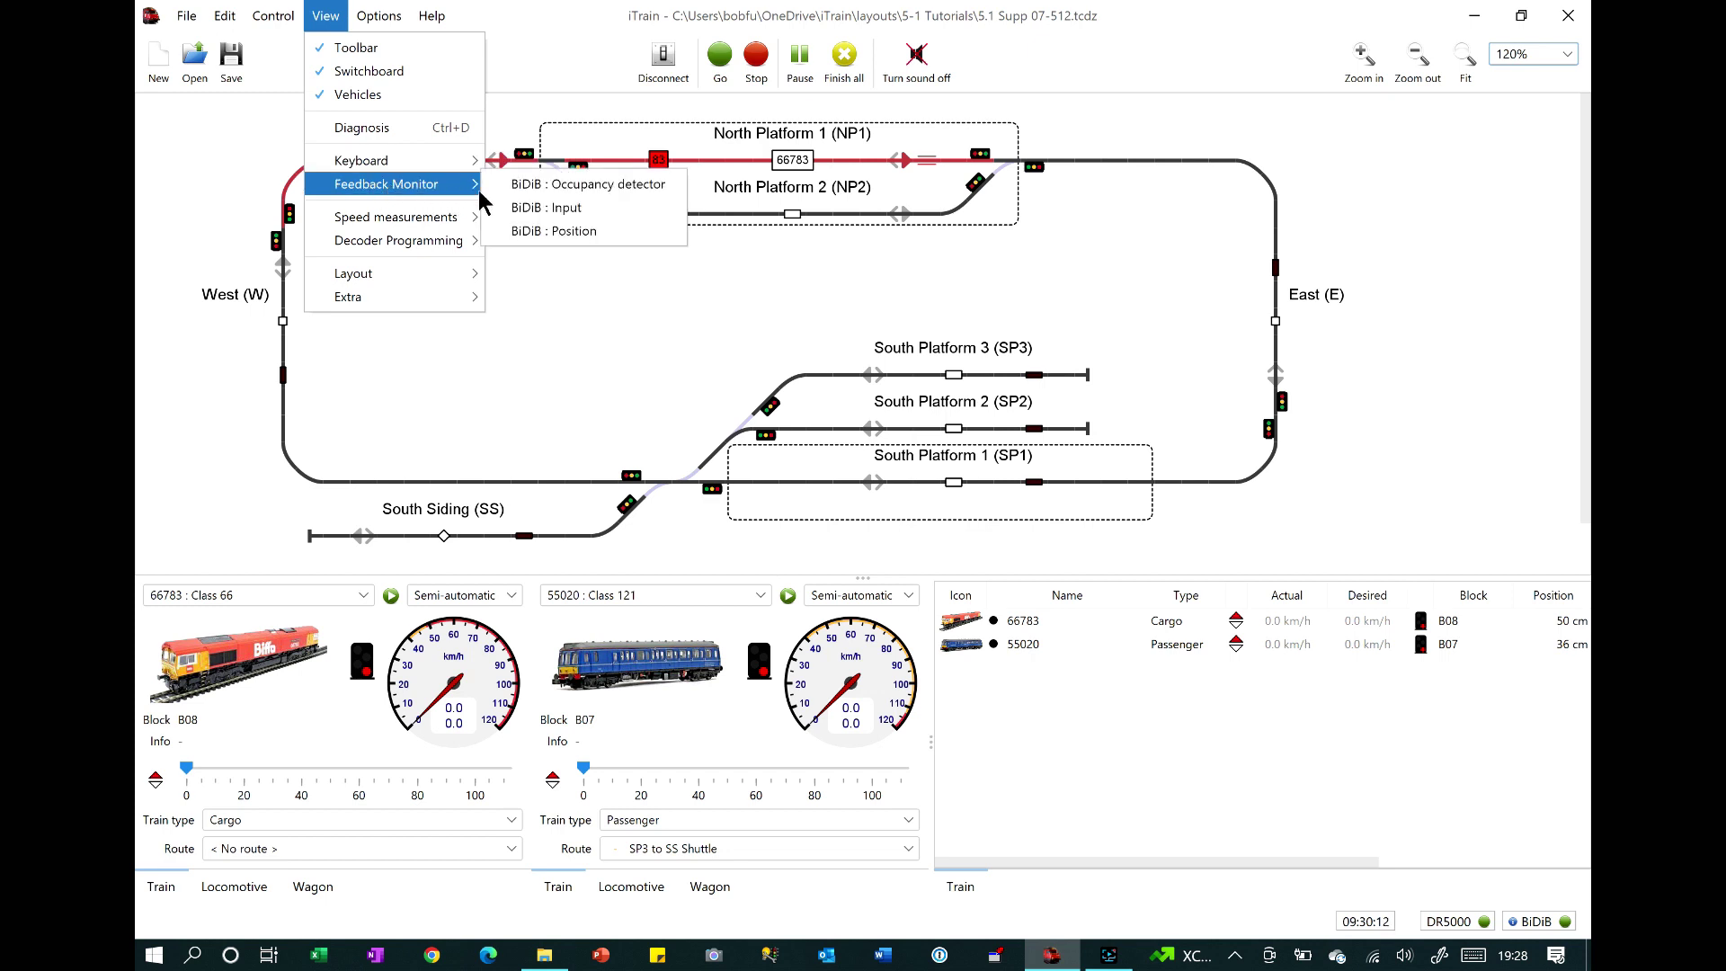
click(536, 189)
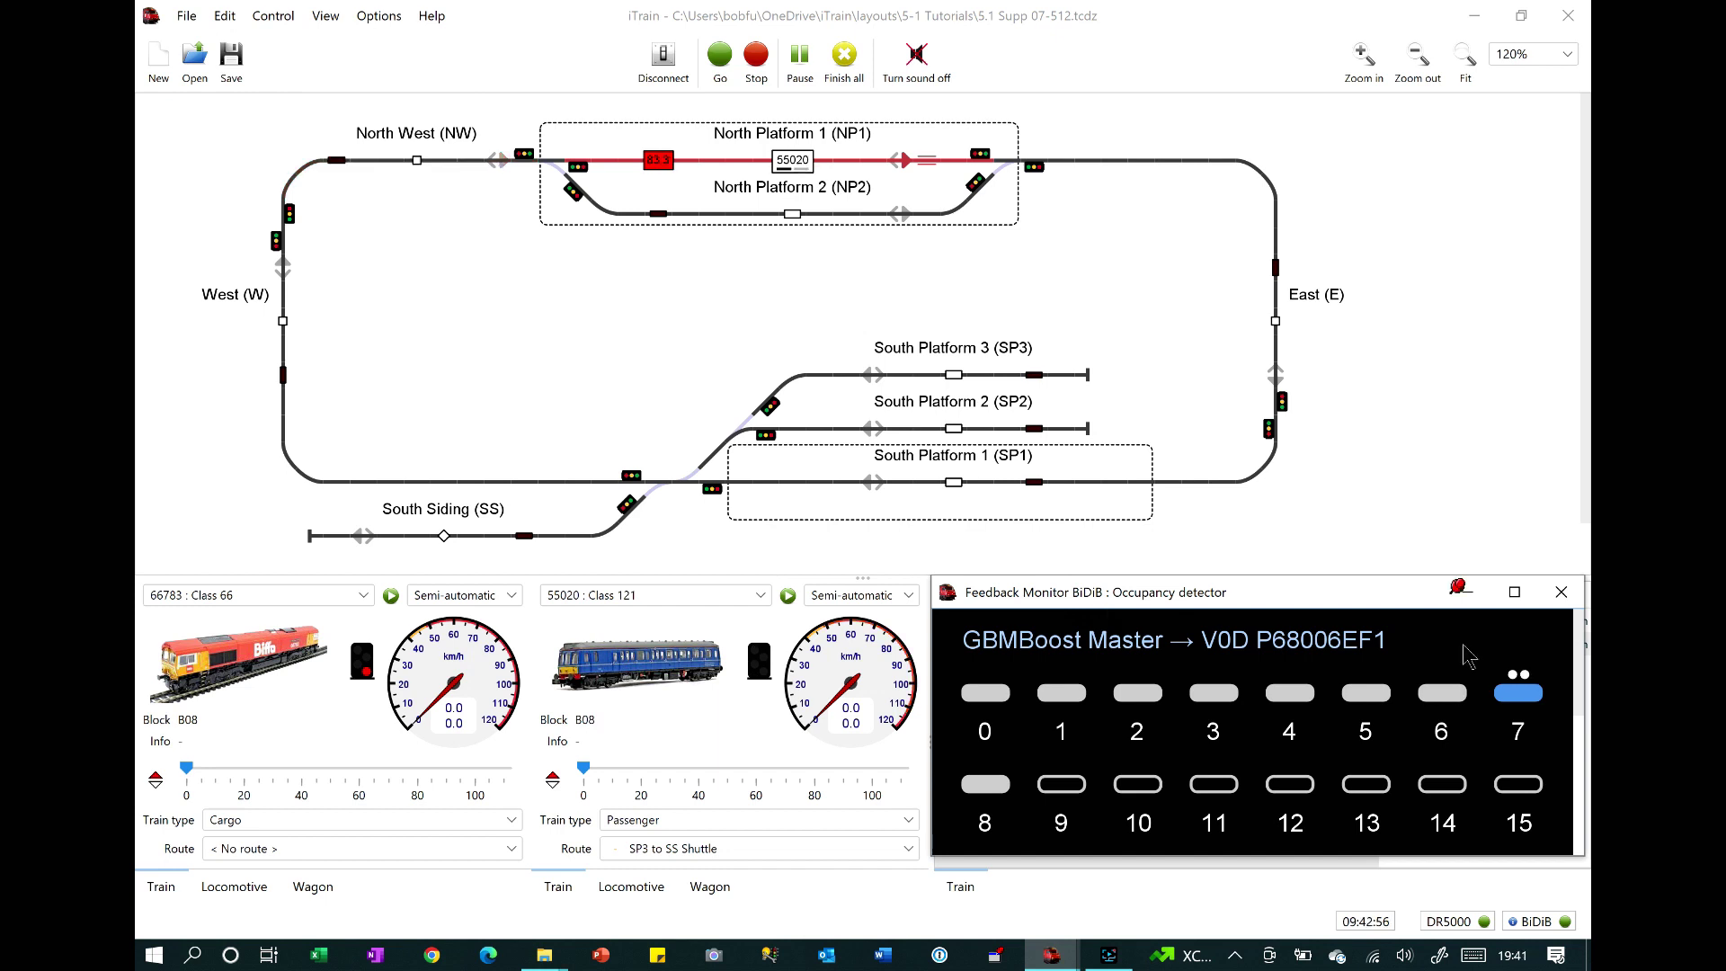
Close the occupancy monitor and open the BiDiB : Input feedback monitor for LED_IO_24.
click(1562, 595)
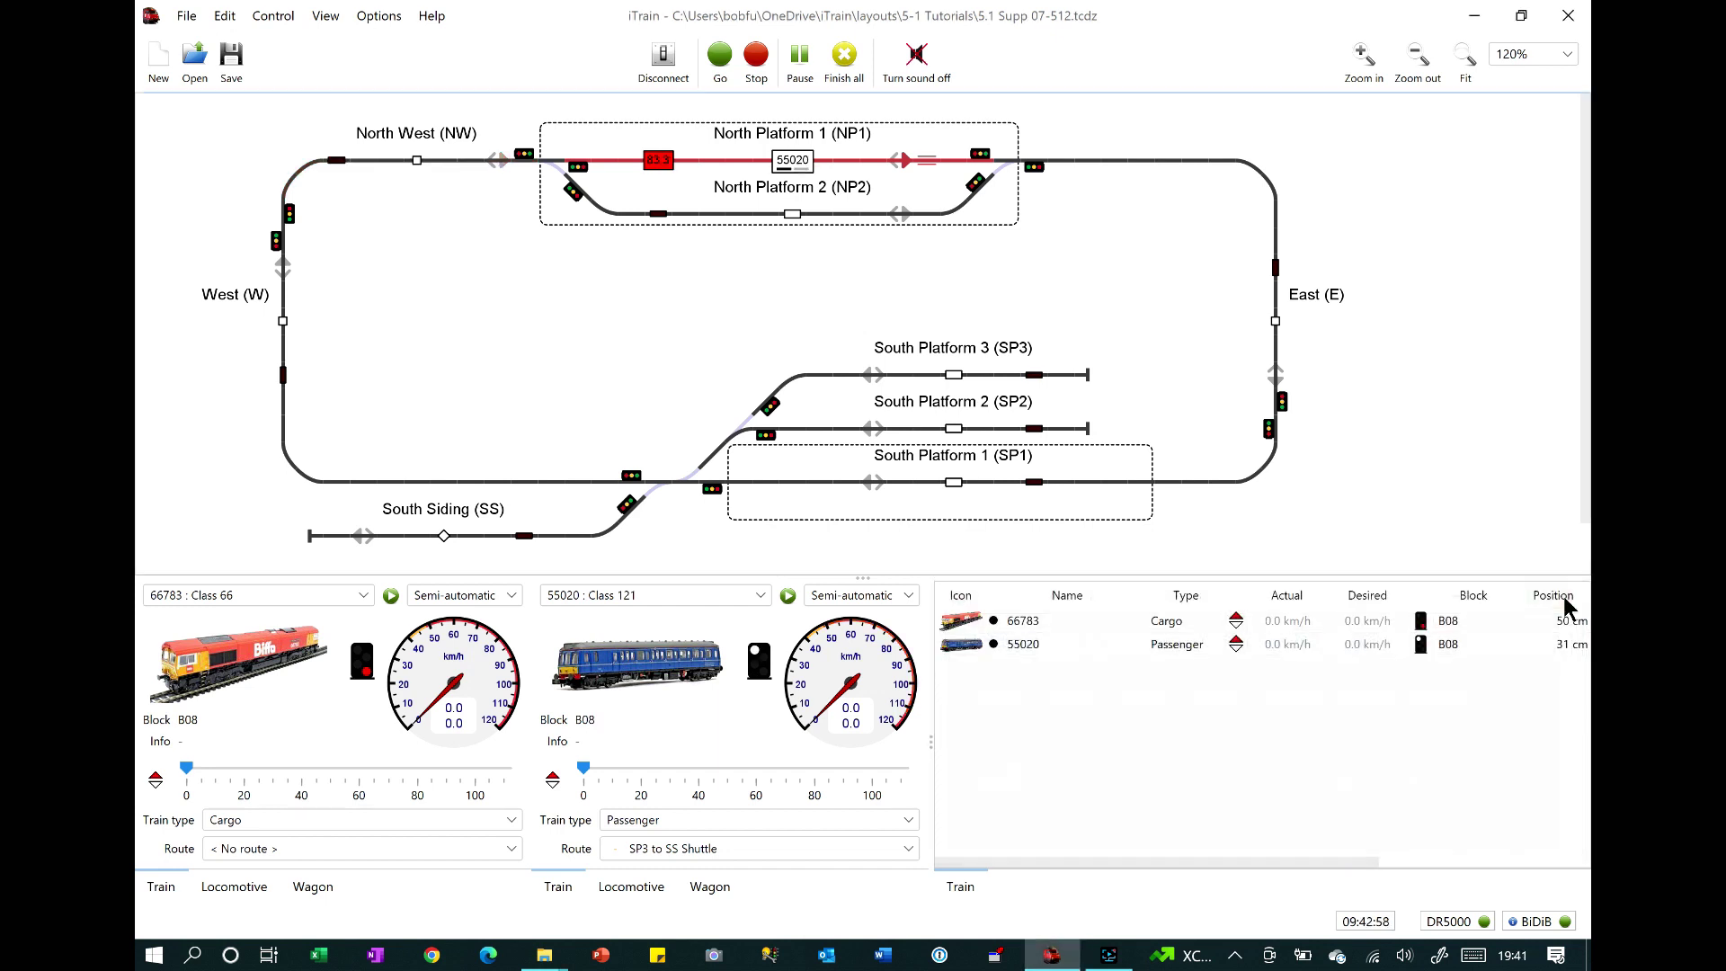
click(327, 18)
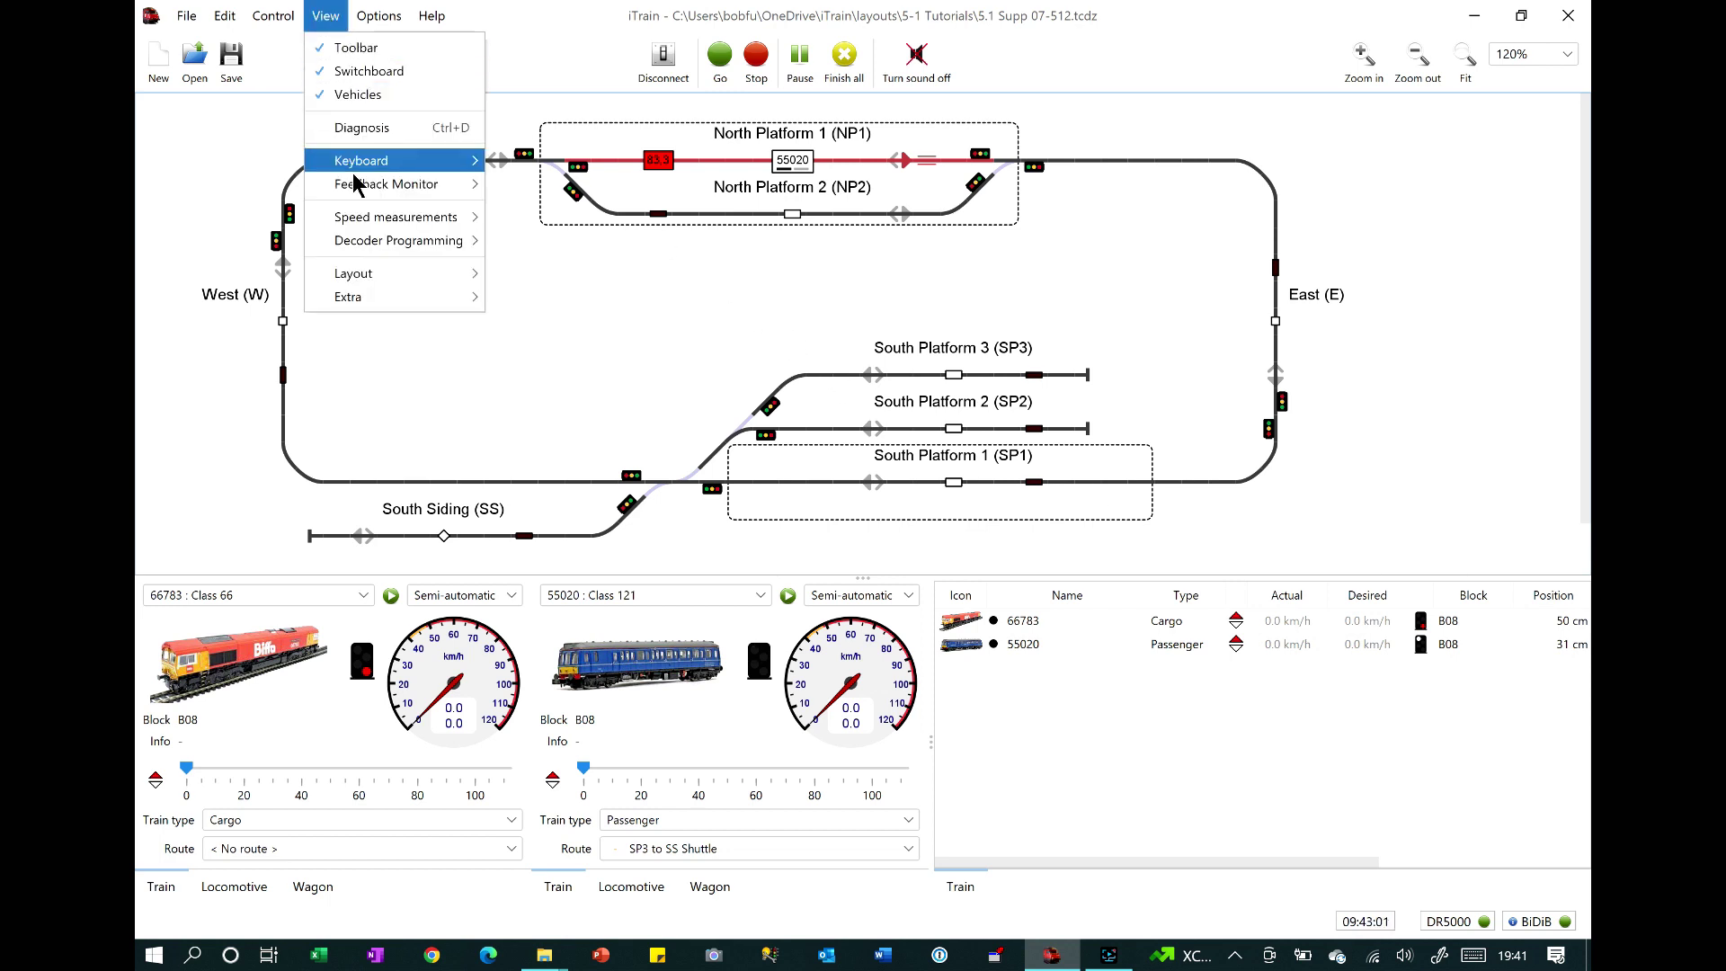
mouse_move(368, 185)
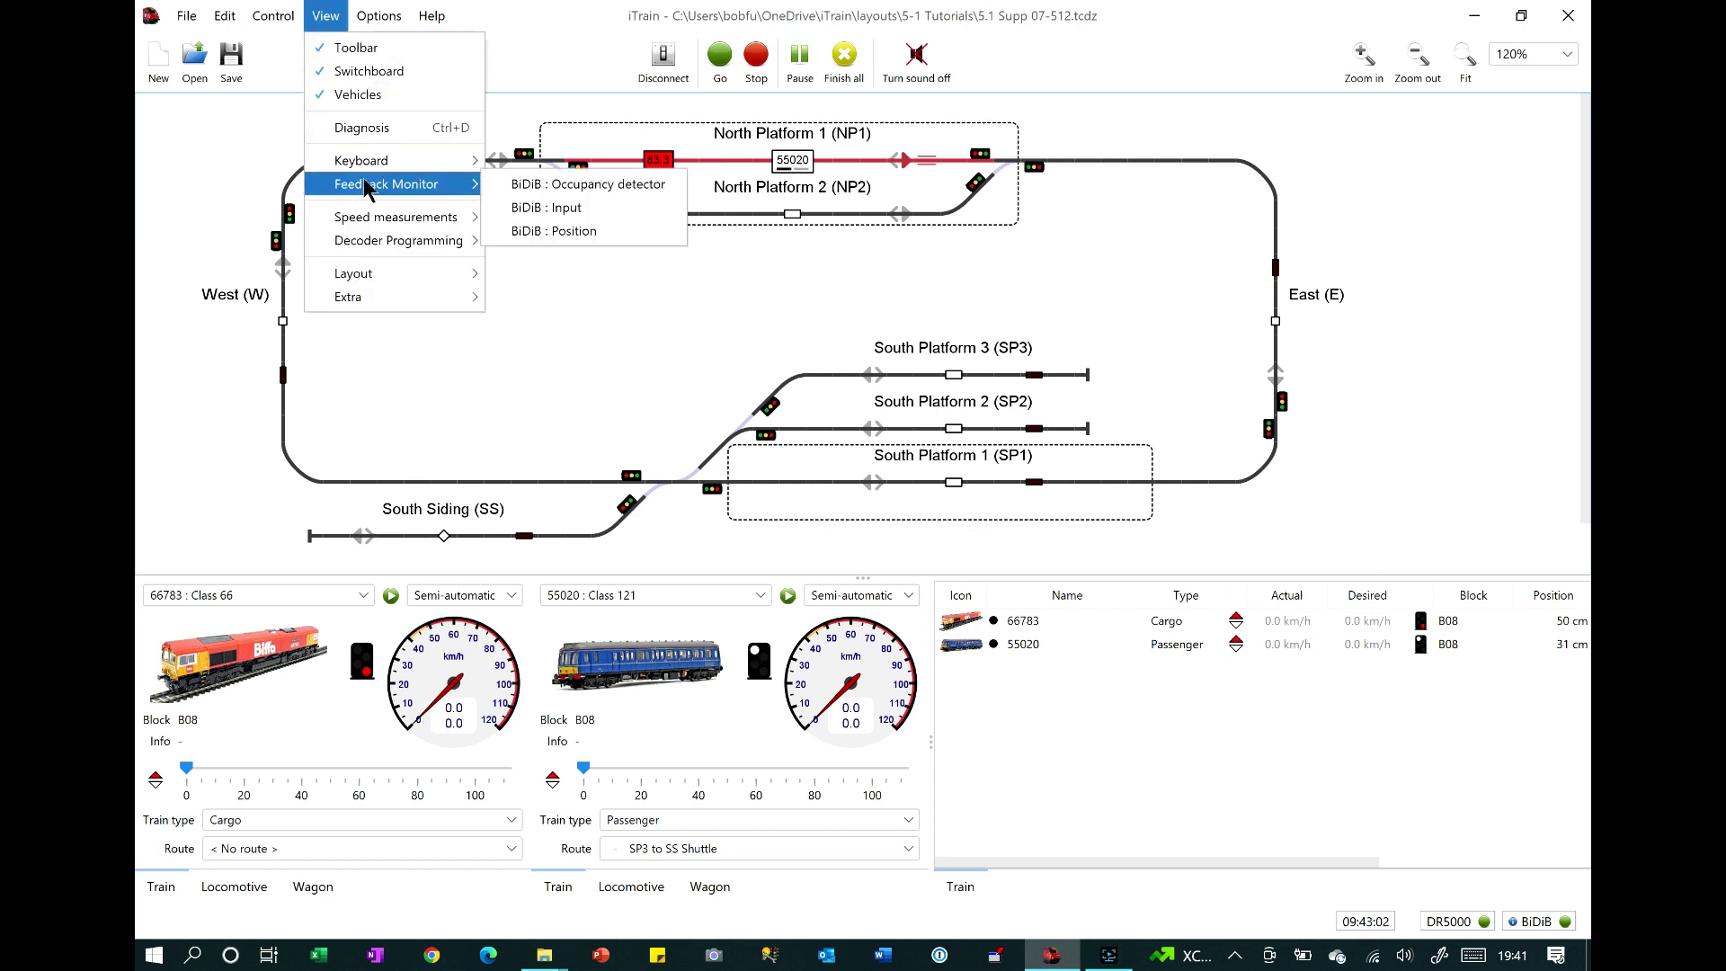
click(568, 212)
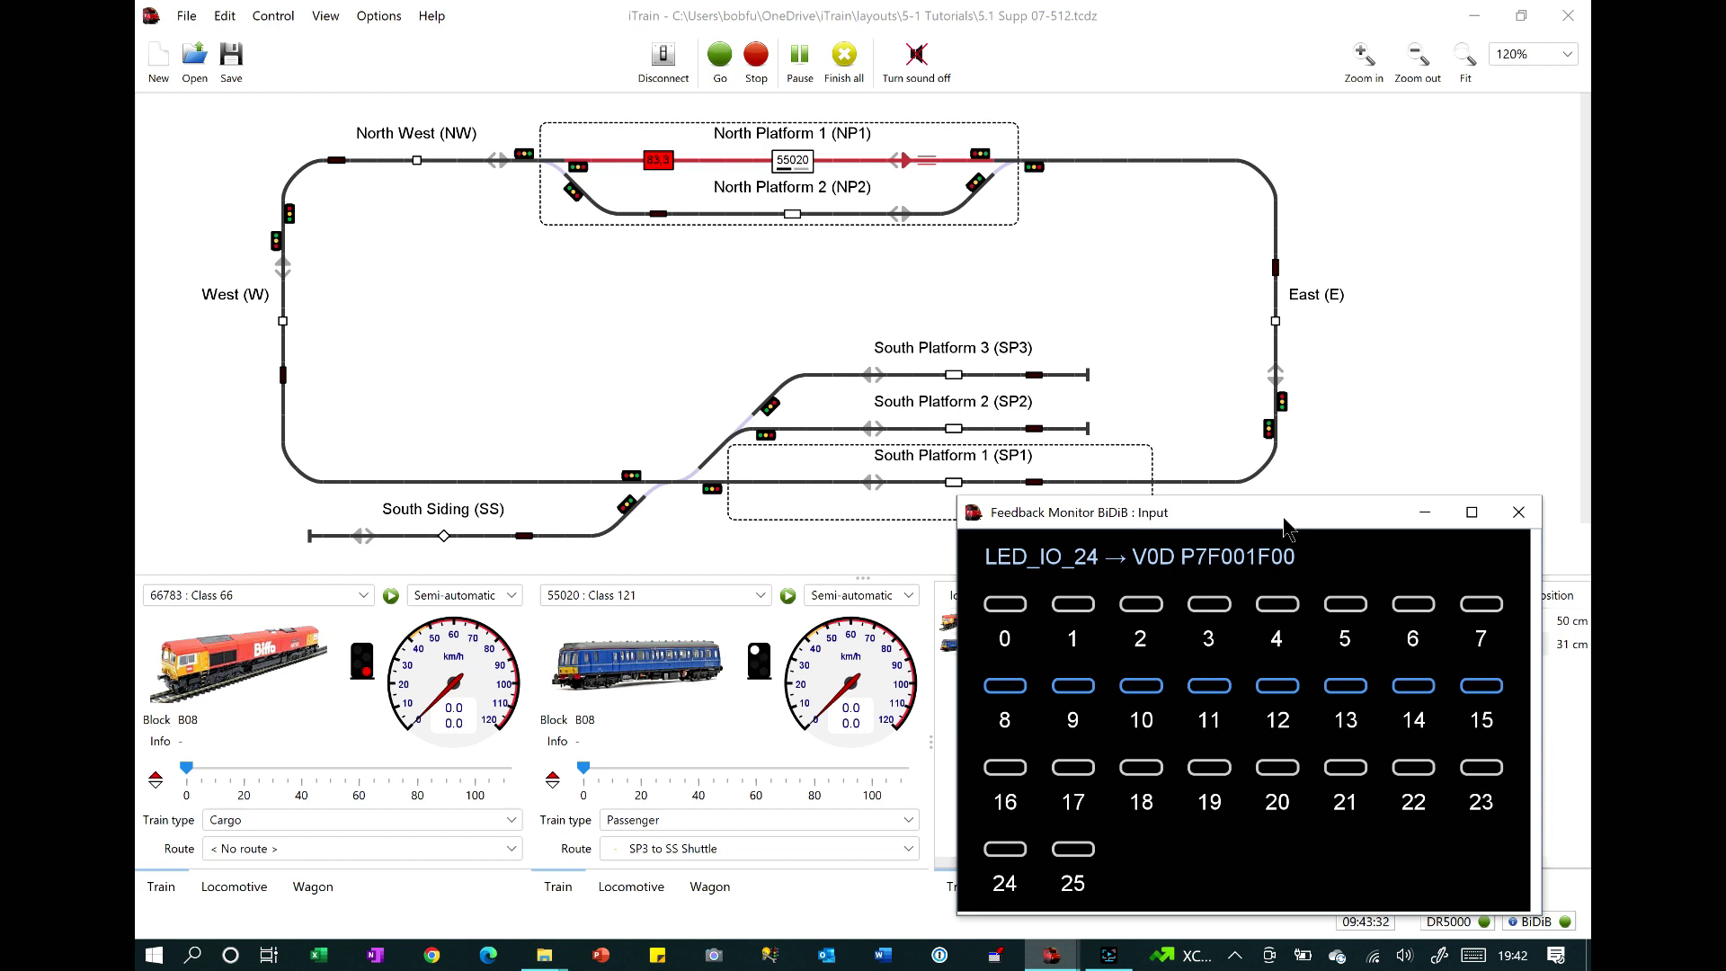
Close the Input monitor, view the BiDiB : Position feedback monitor, then close it.
click(1518, 512)
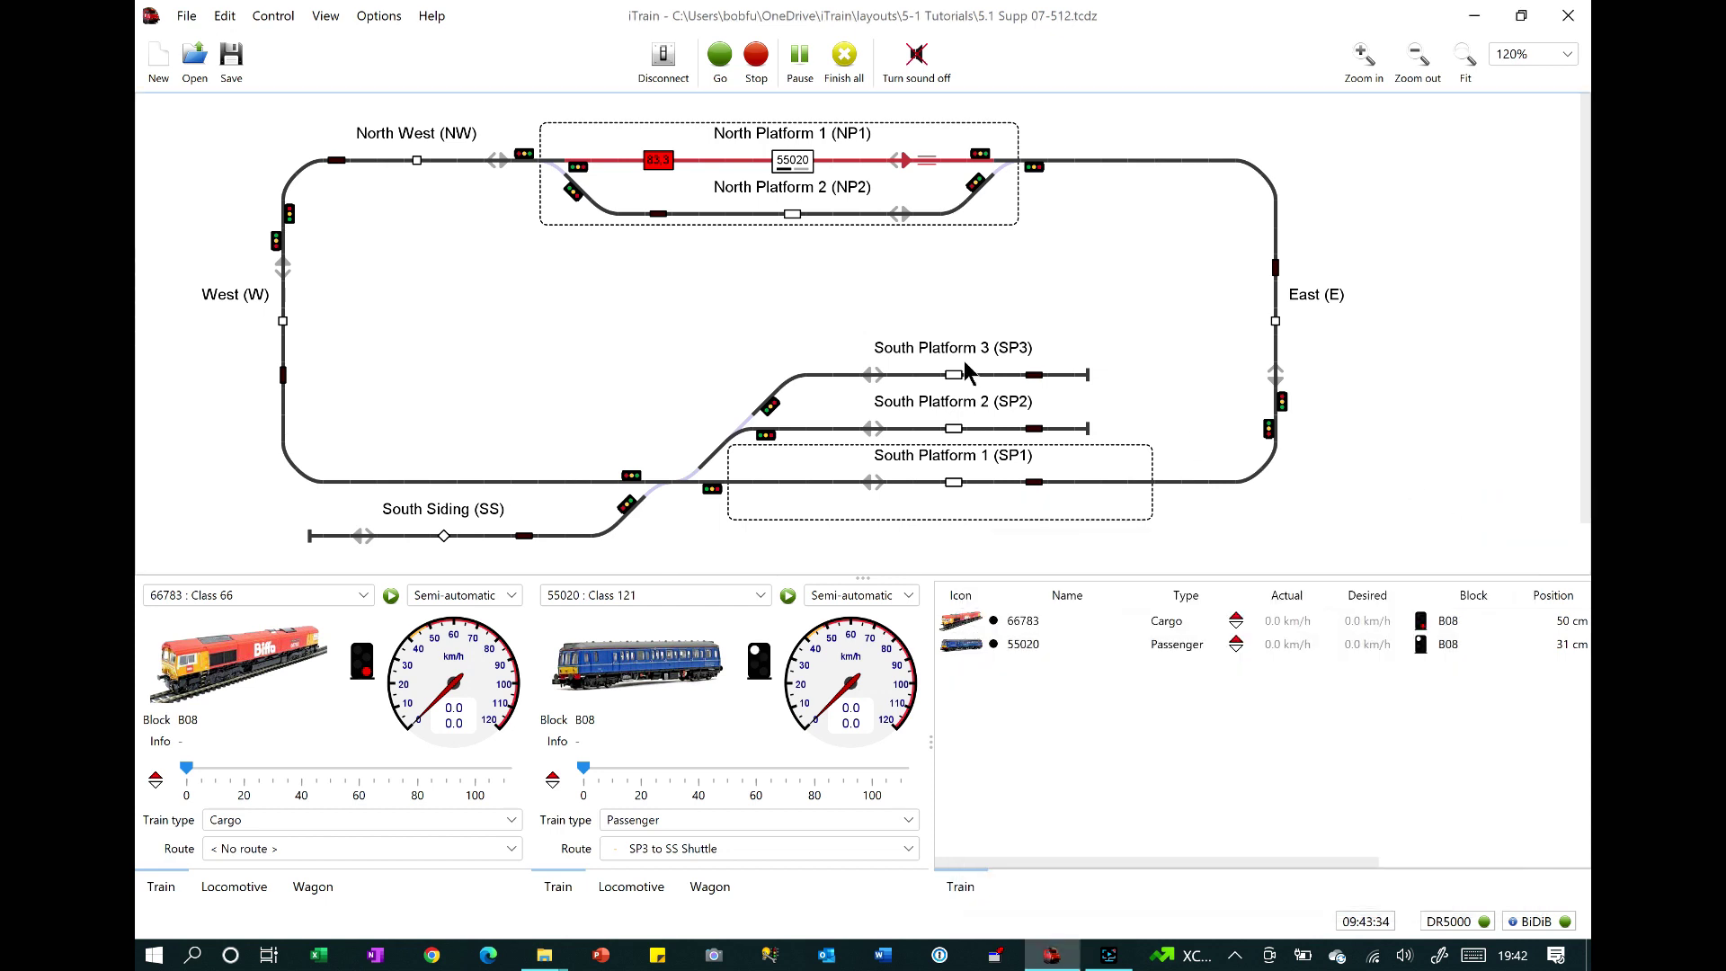
click(325, 16)
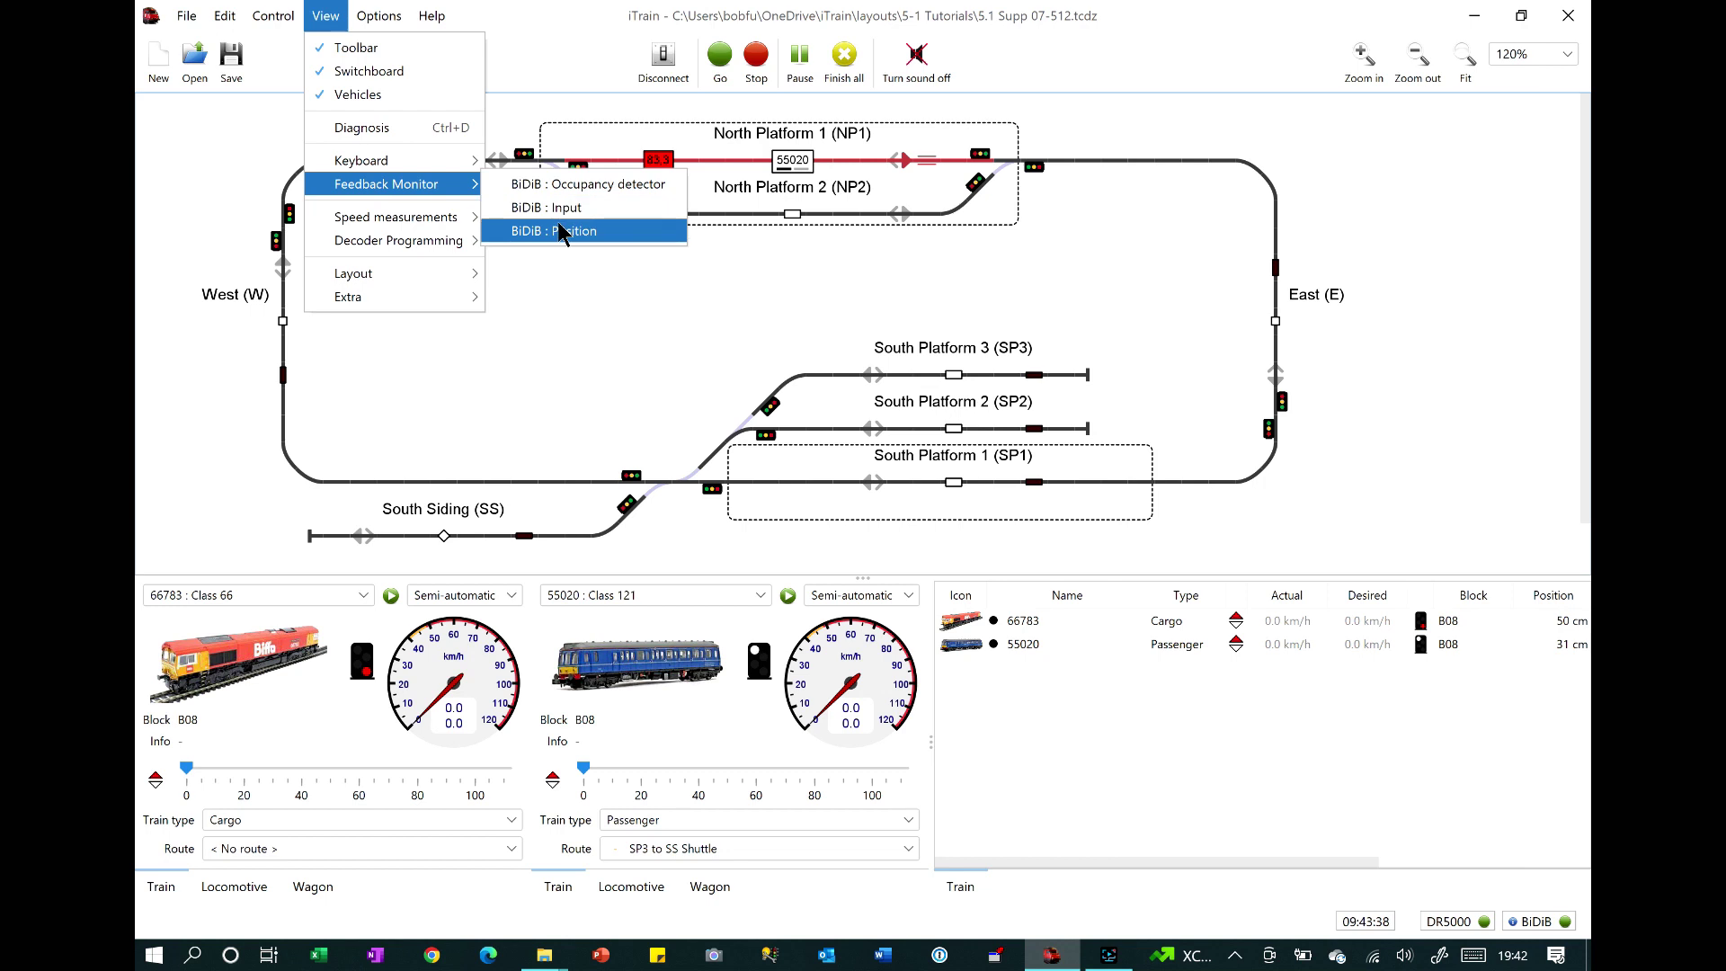
click(559, 231)
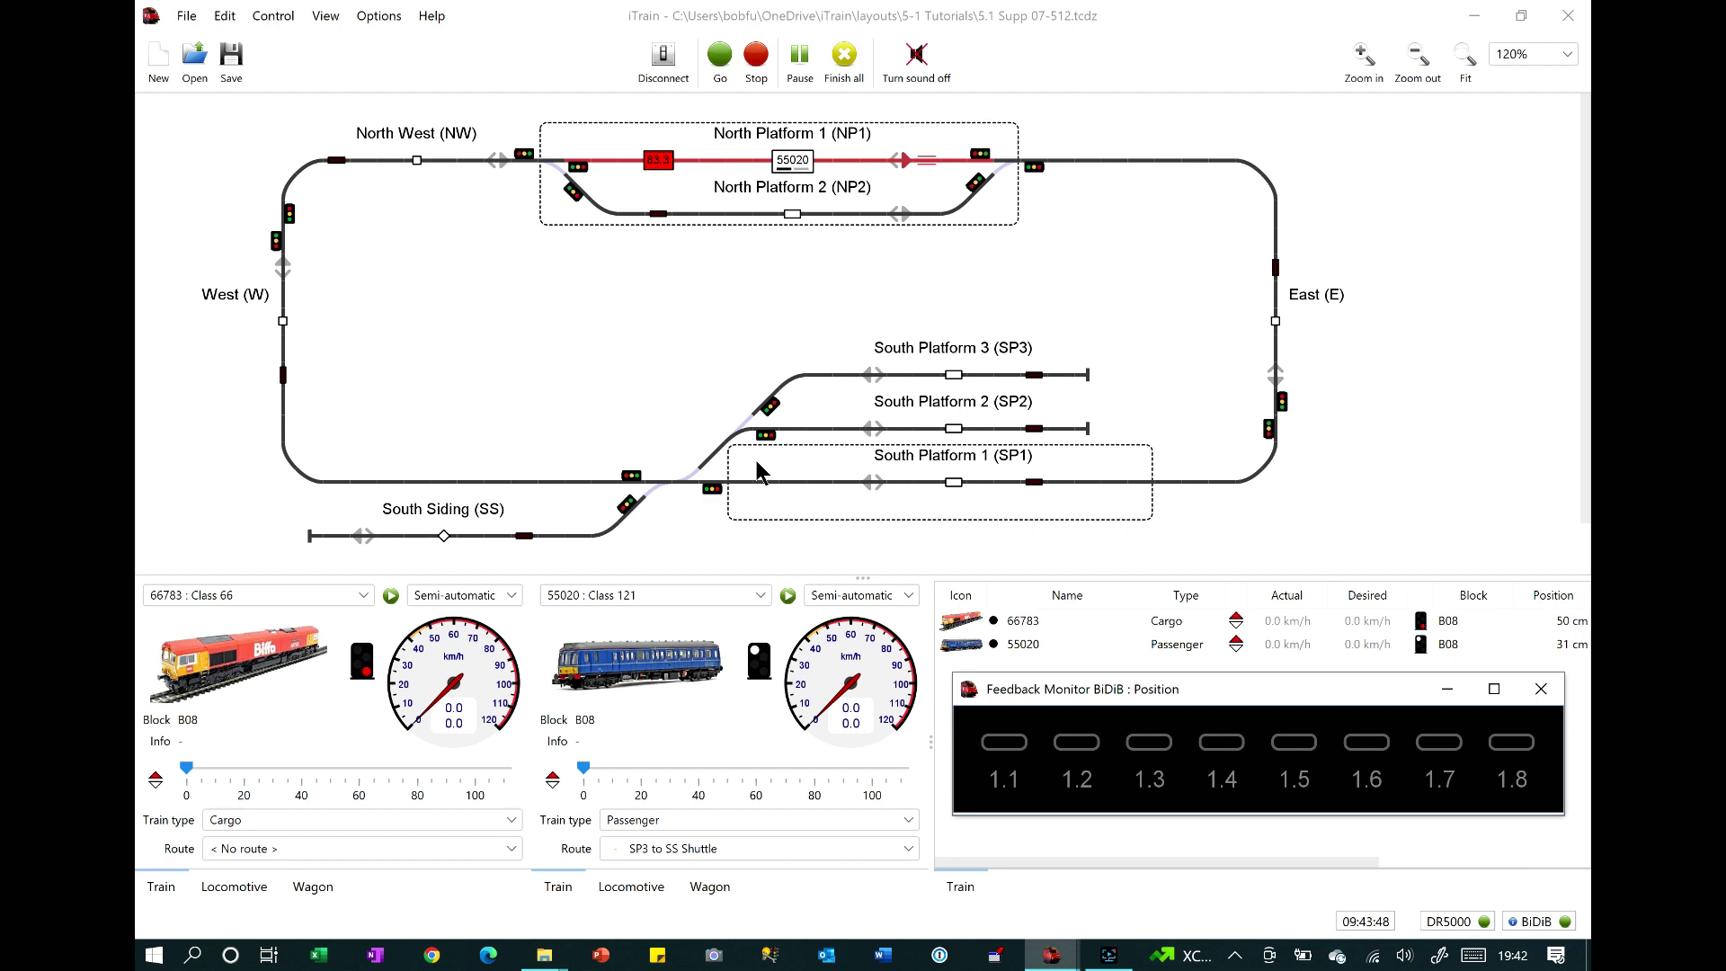
click(1550, 697)
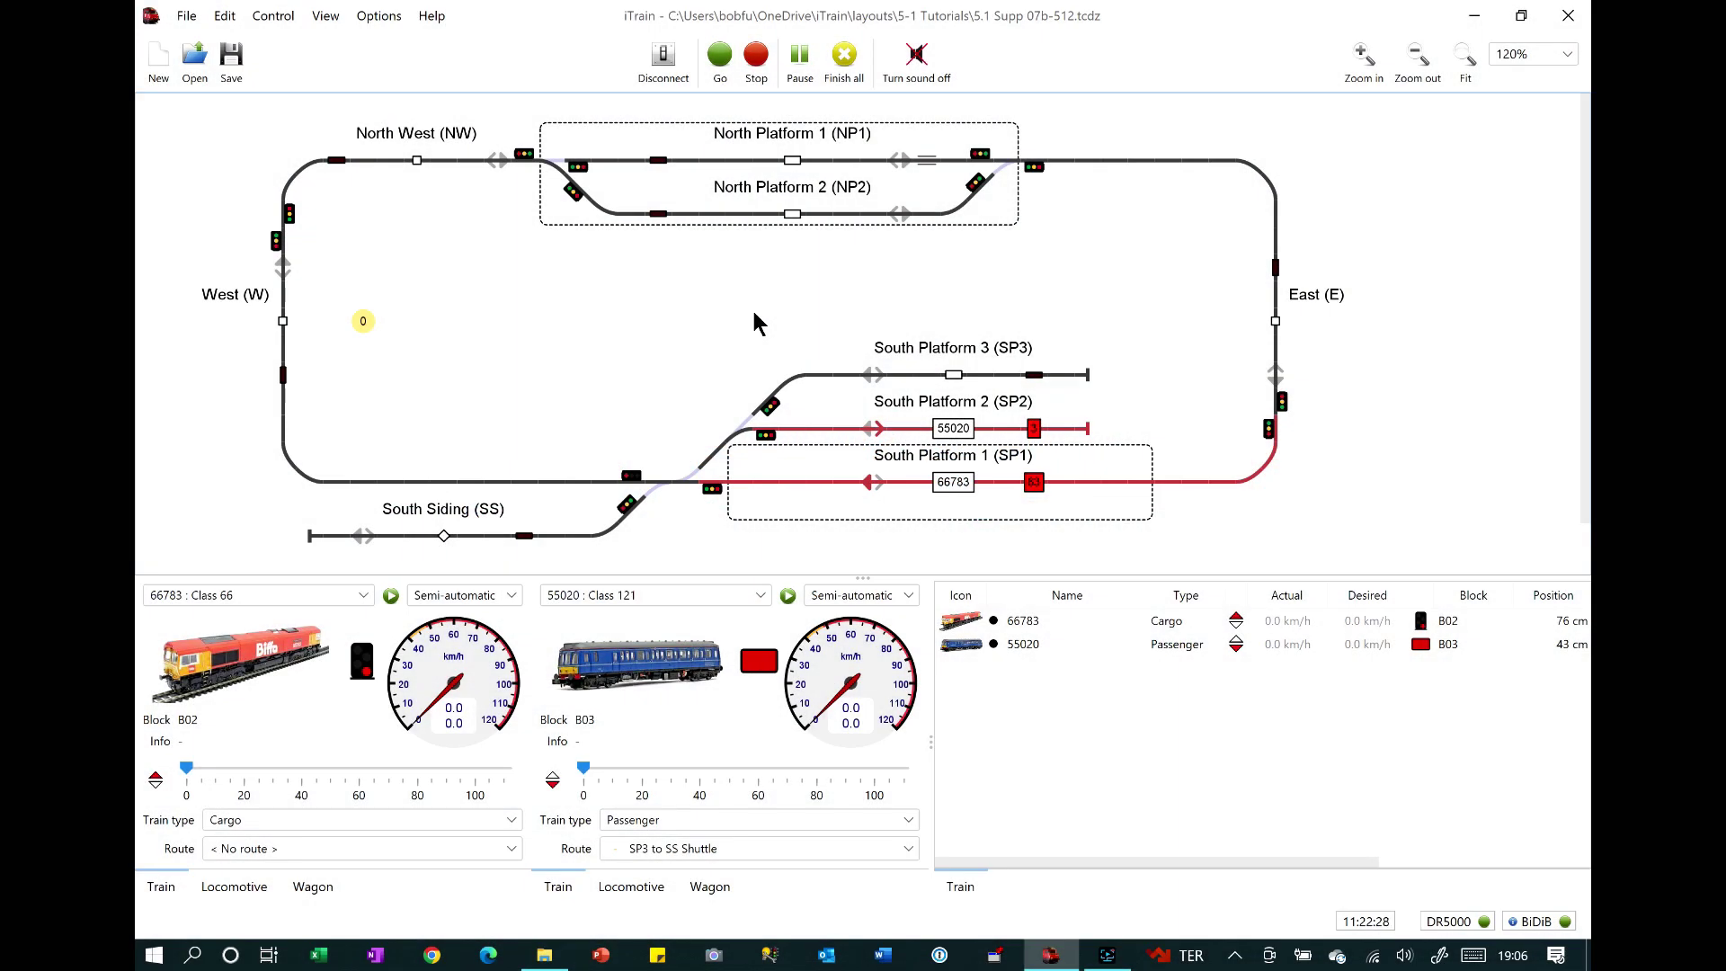
Open the View > Keyboard > DR5000 window and drag a hidden tray icon out.
click(323, 24)
mouse_move(362, 161)
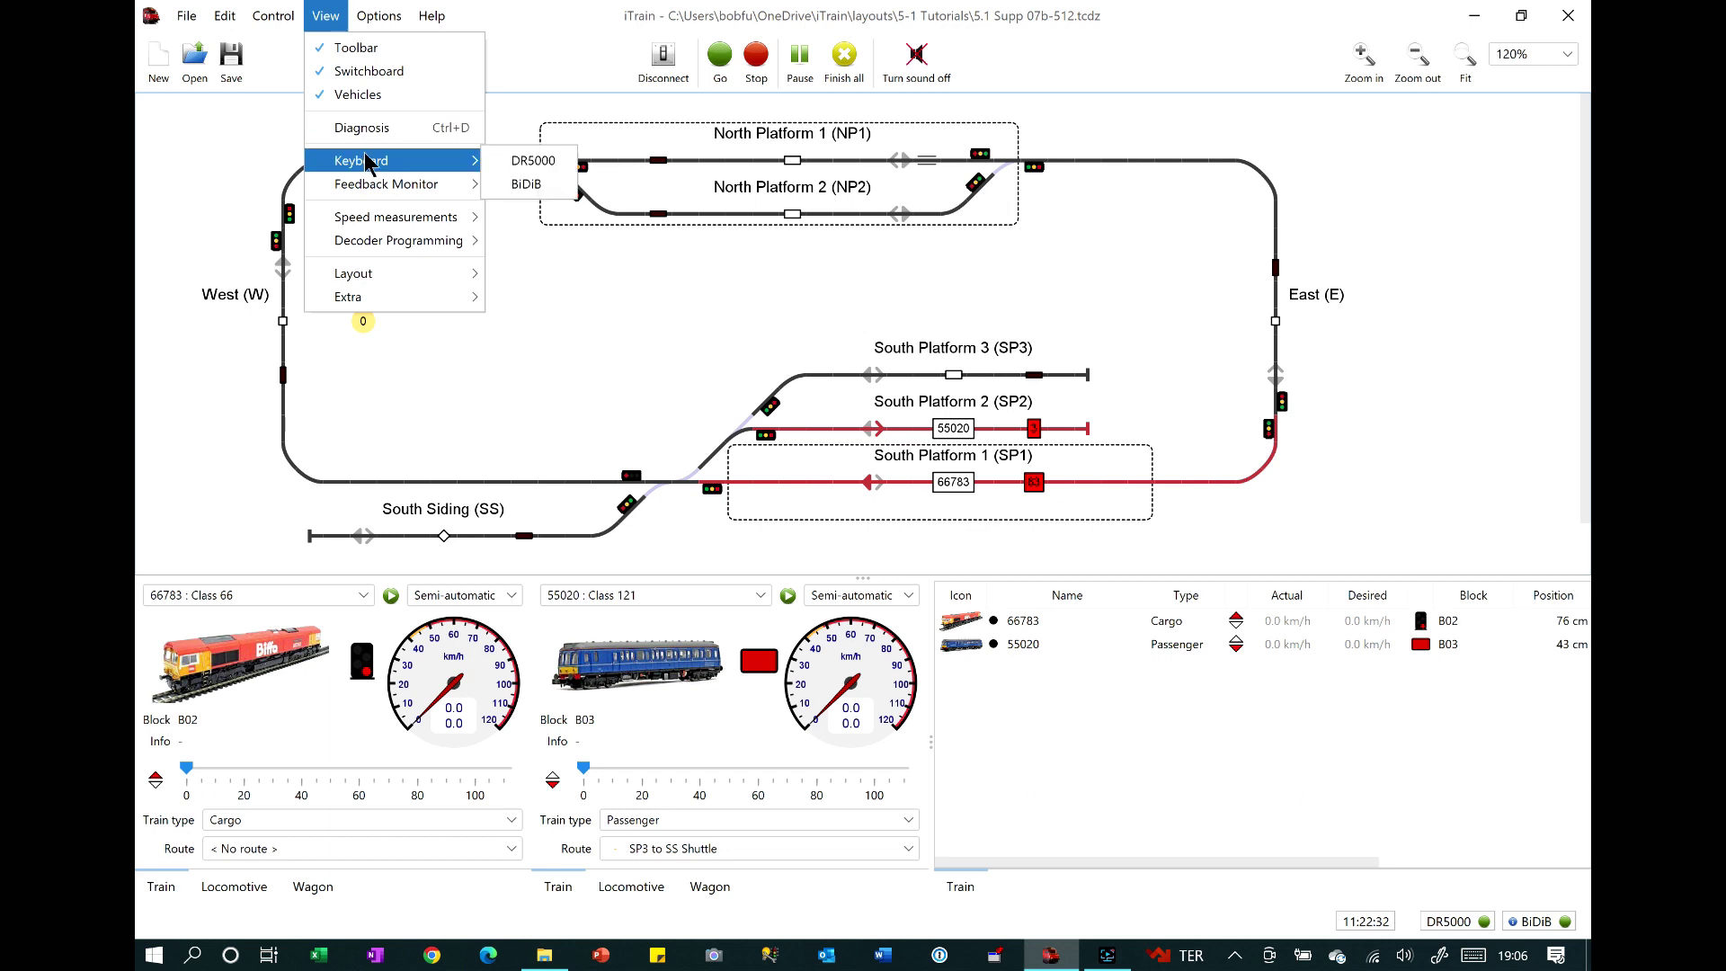
click(527, 167)
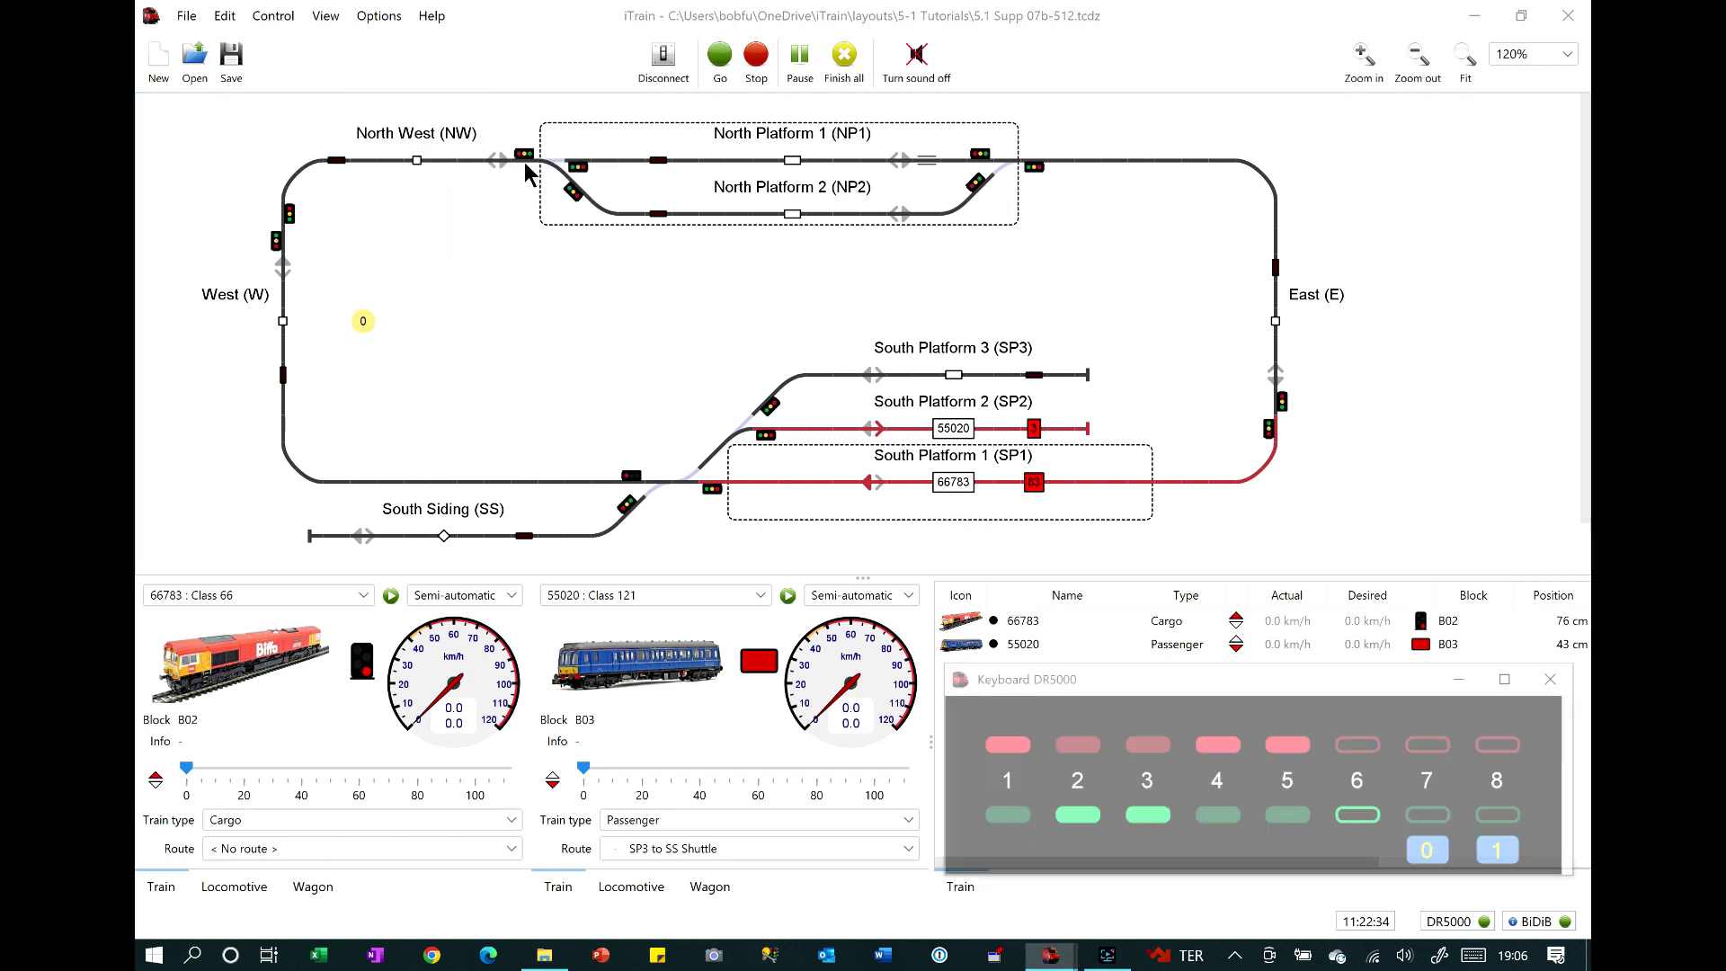
click(1235, 954)
drag(1282, 921, 1416, 697)
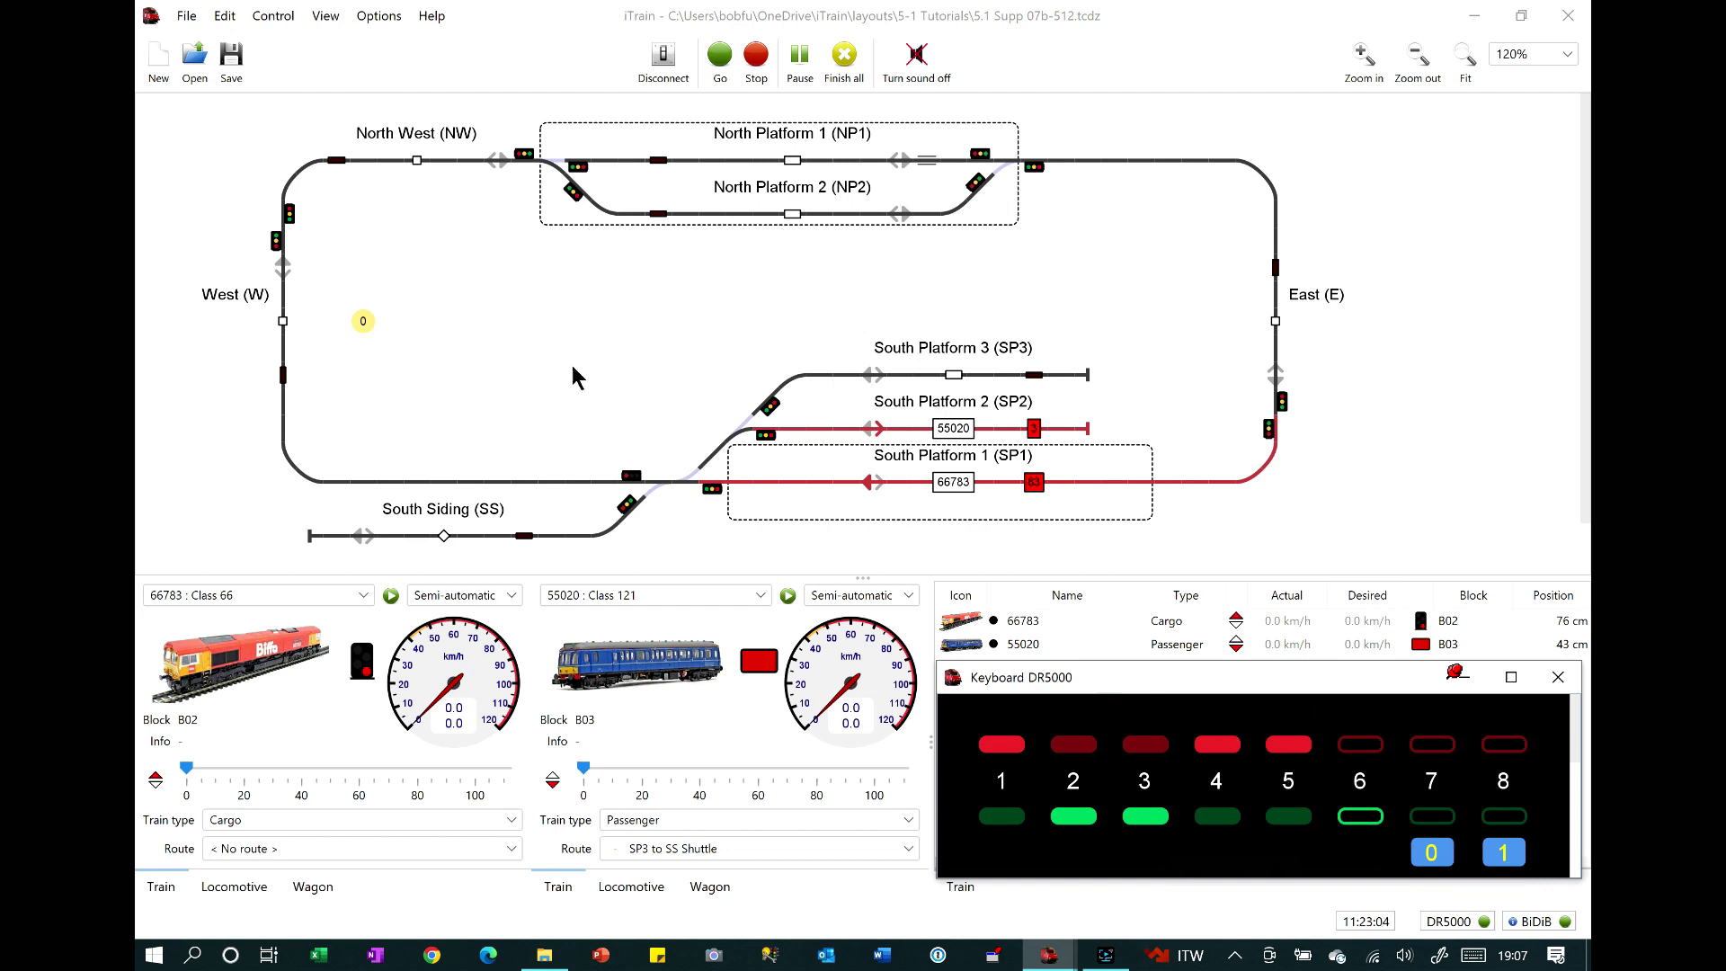
Keep aspect A01's output device as DCC aspect, then cycle keyboard button 7 back to state 0.
right_click(362, 321)
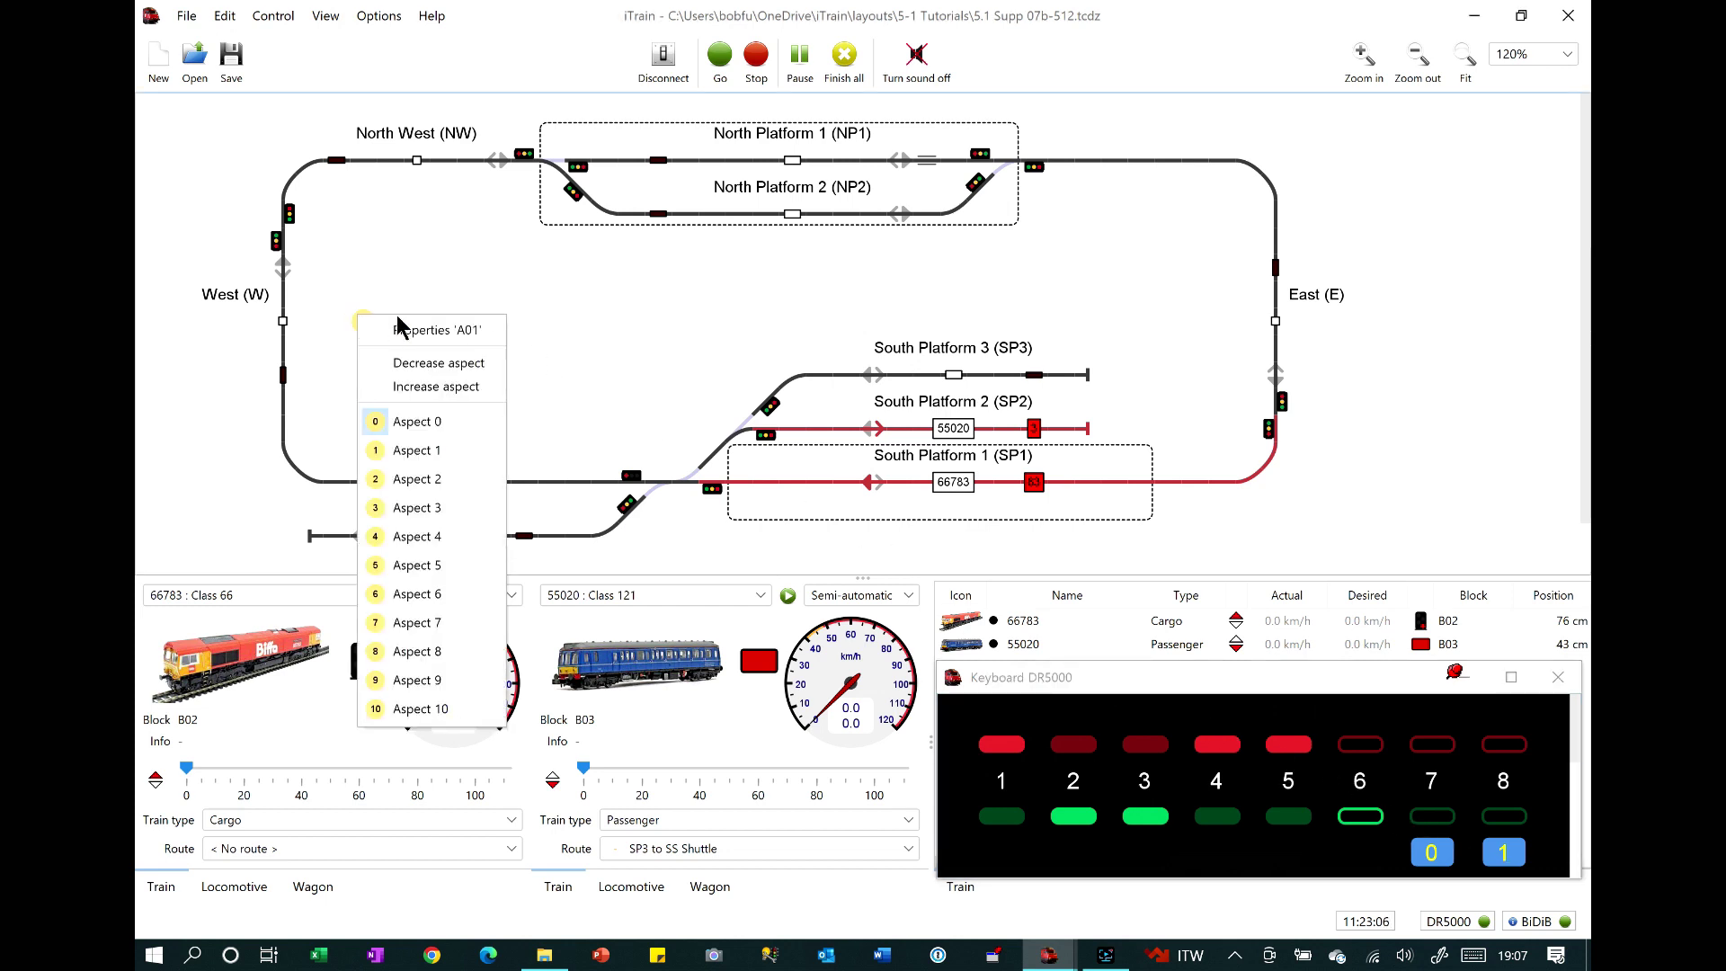
click(420, 332)
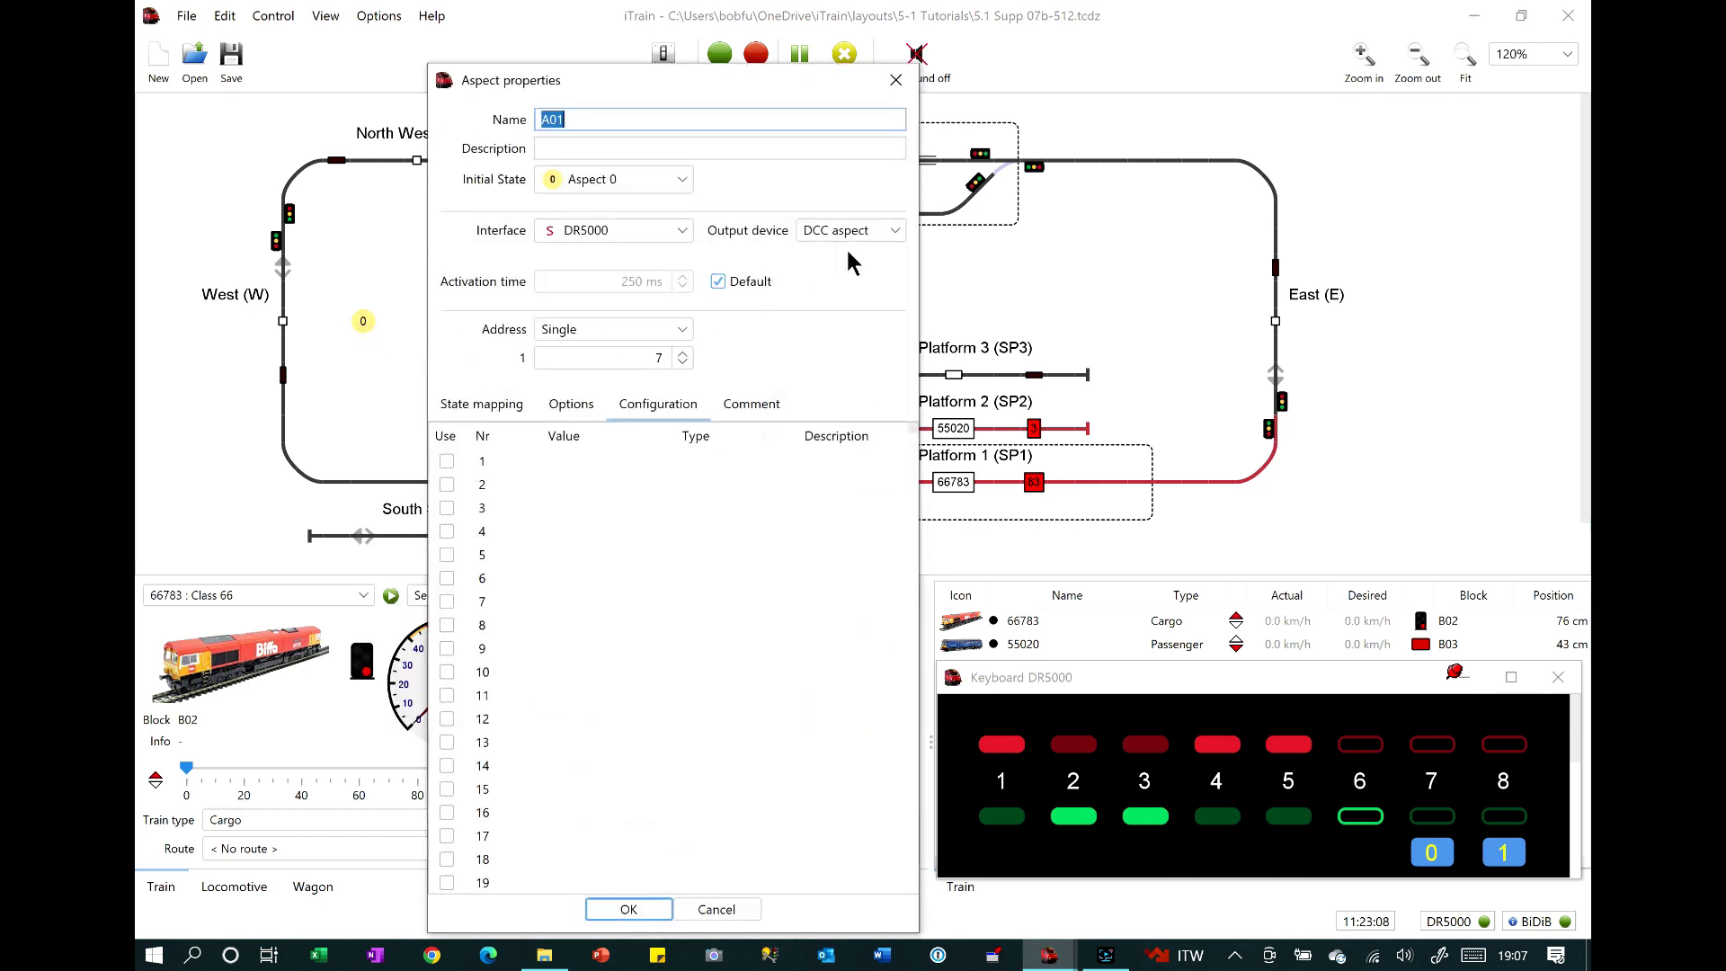
click(890, 231)
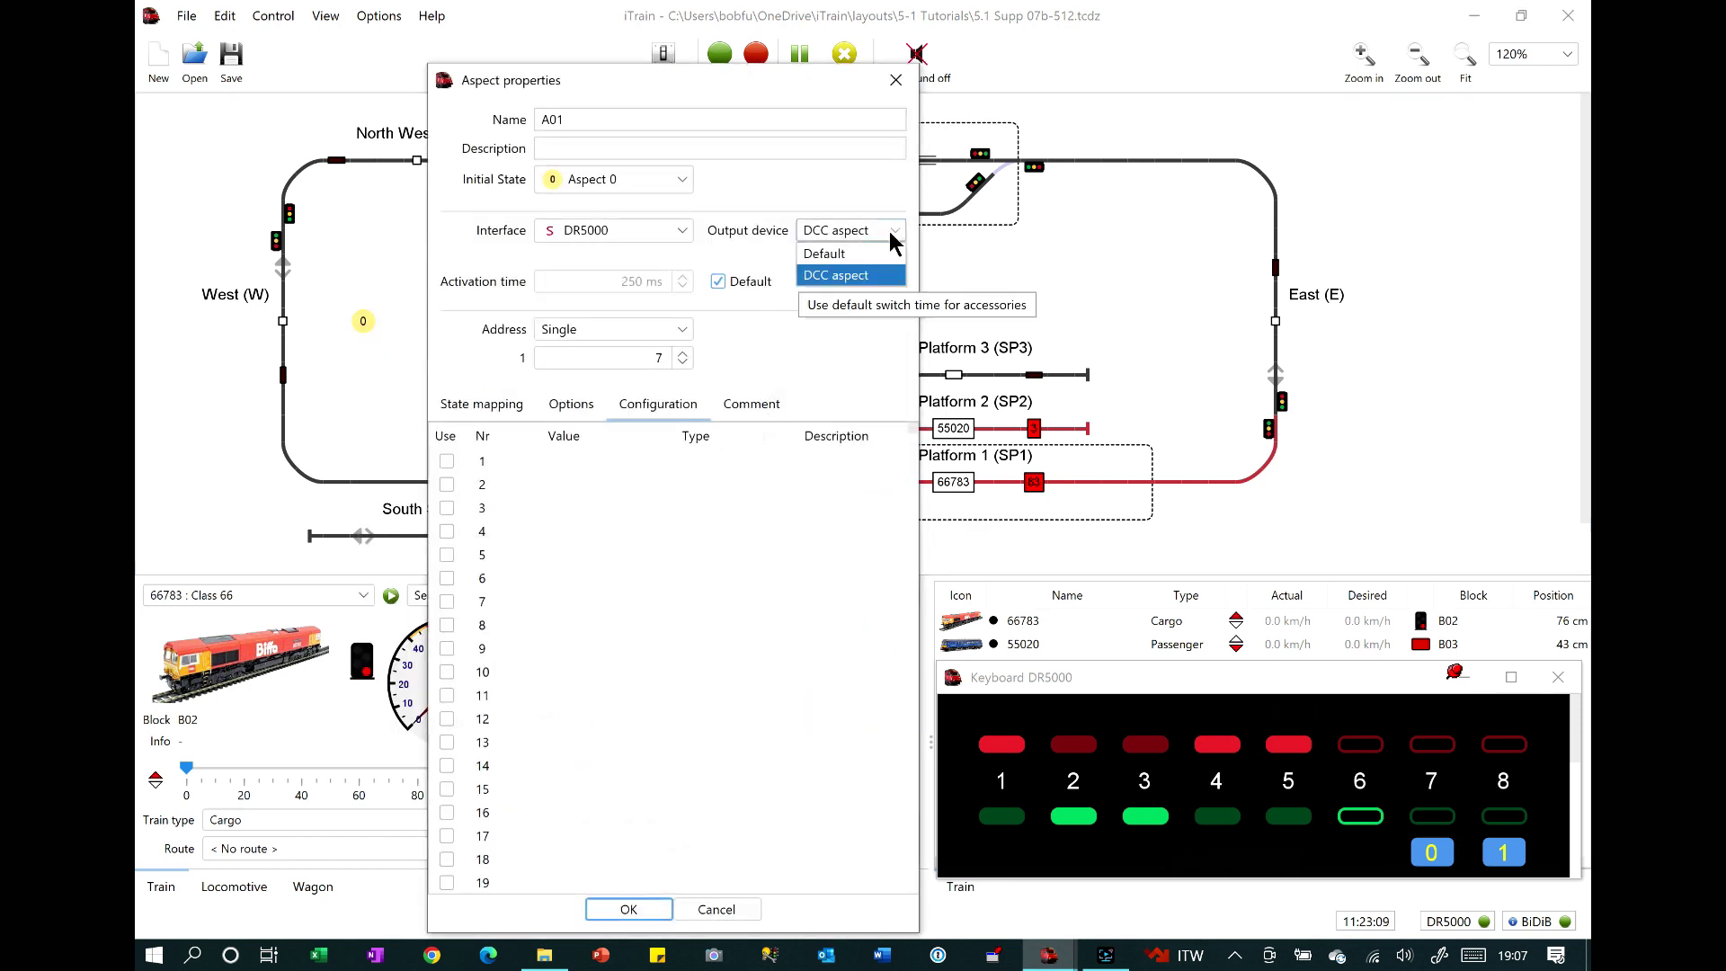
click(868, 276)
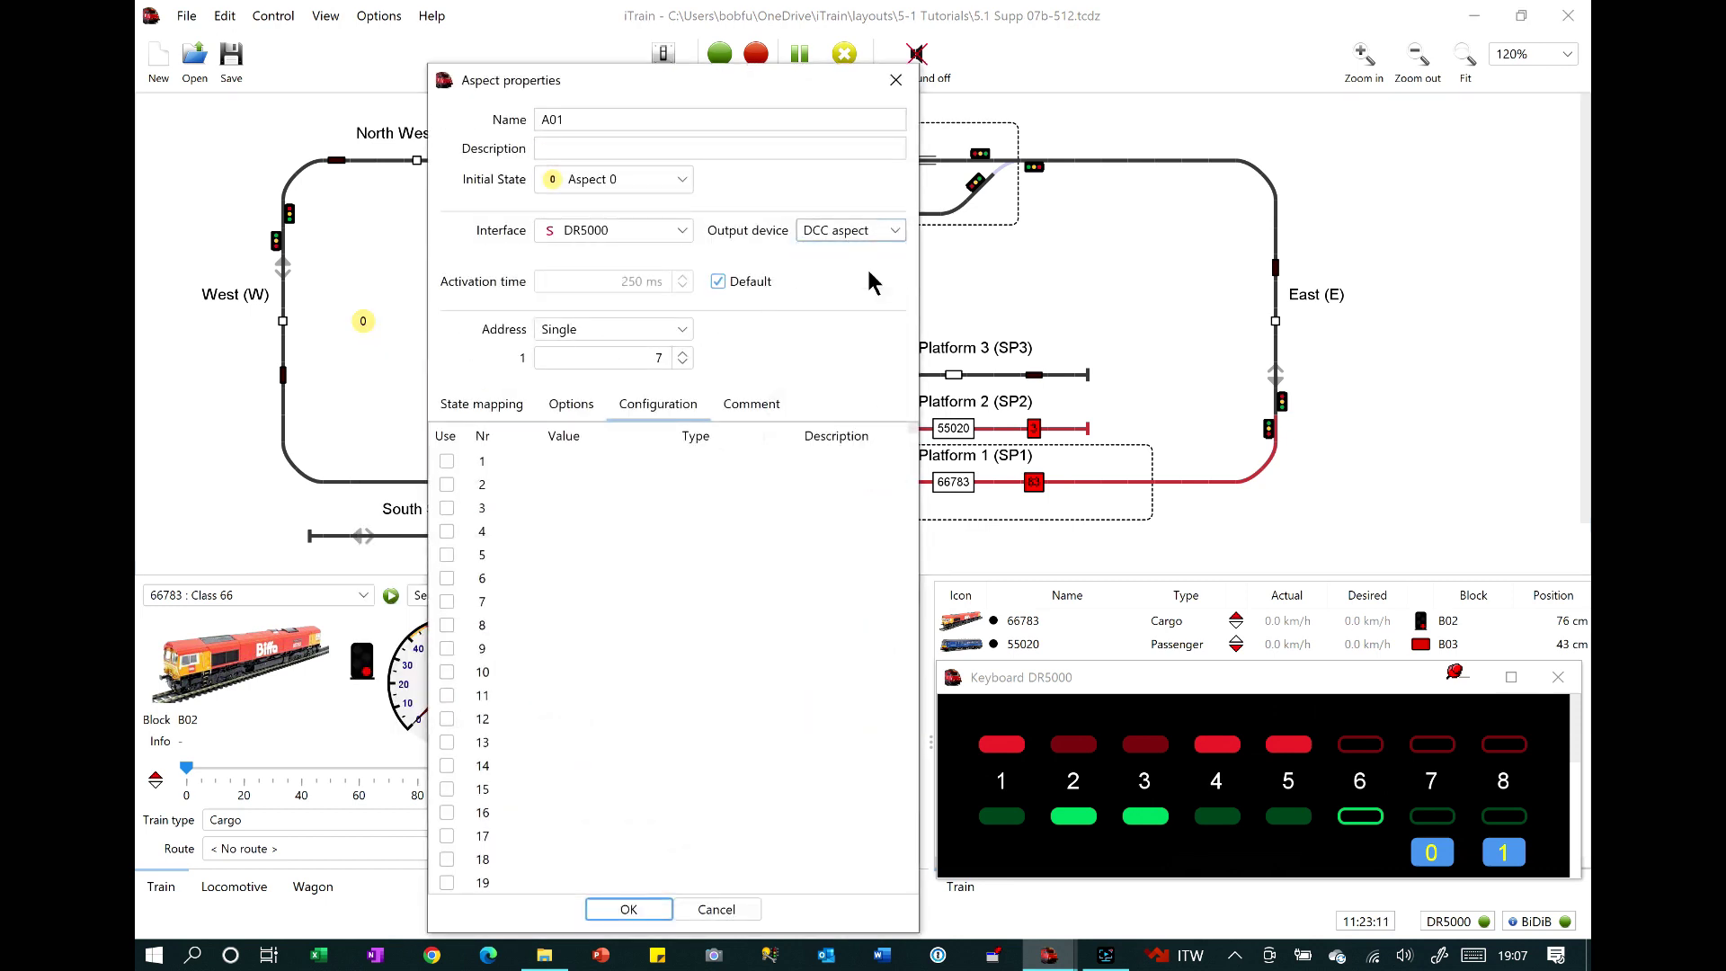
click(895, 82)
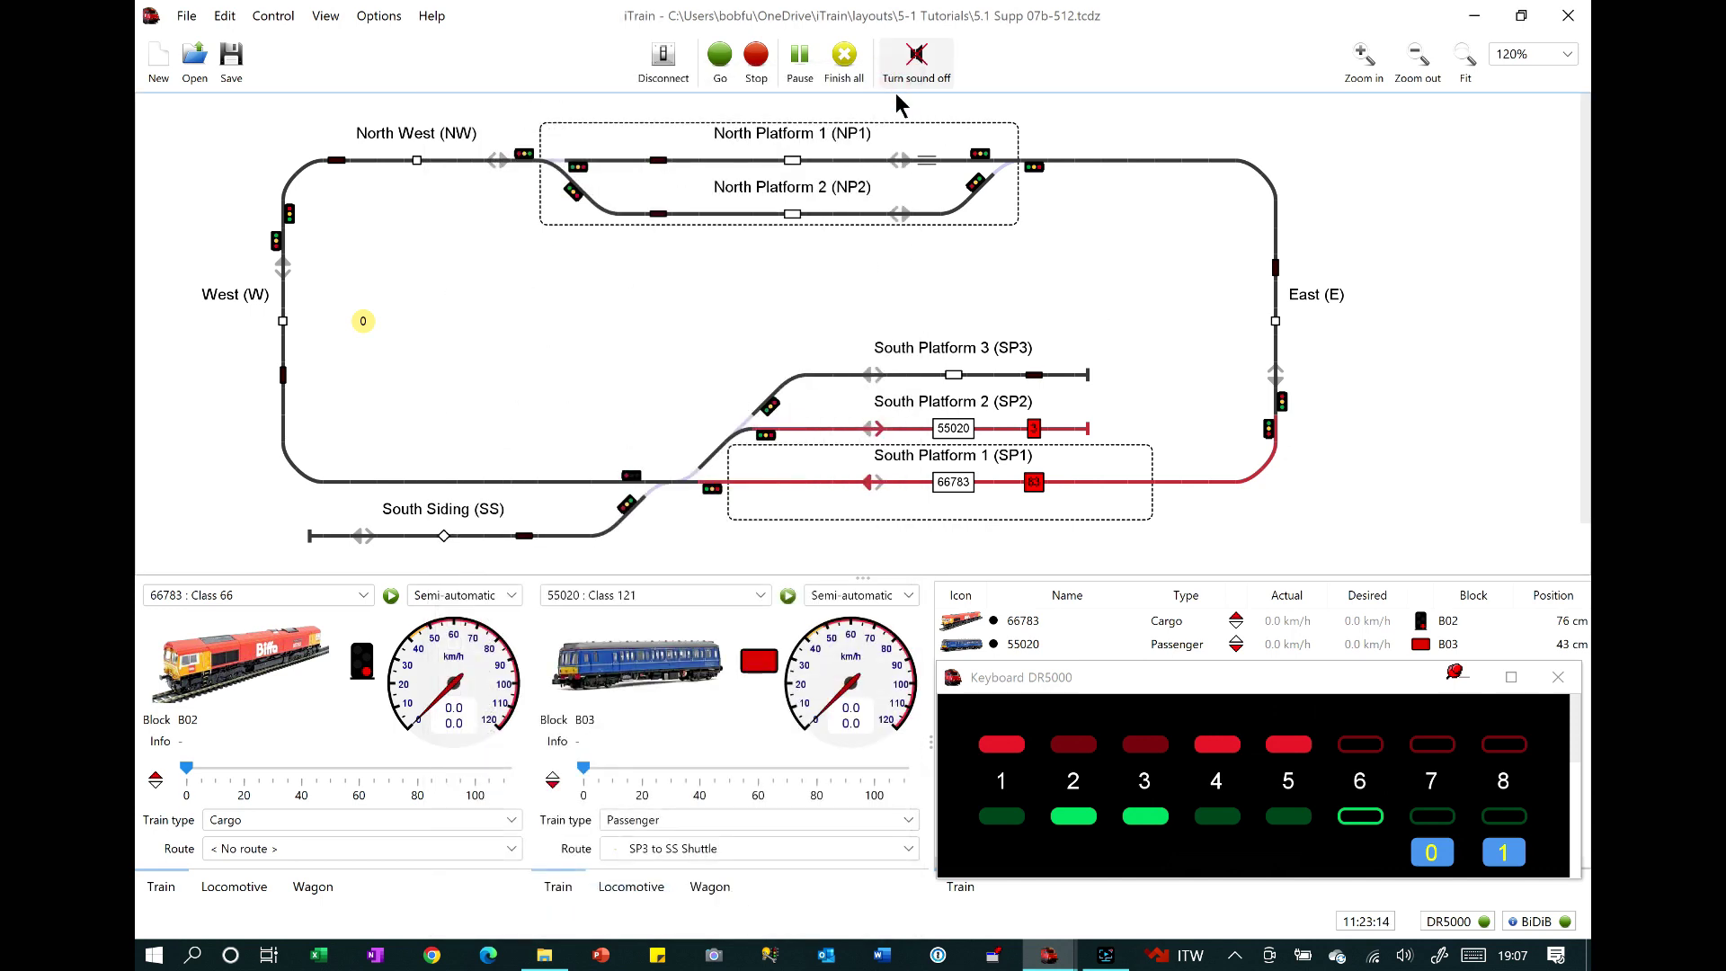
click(1432, 853)
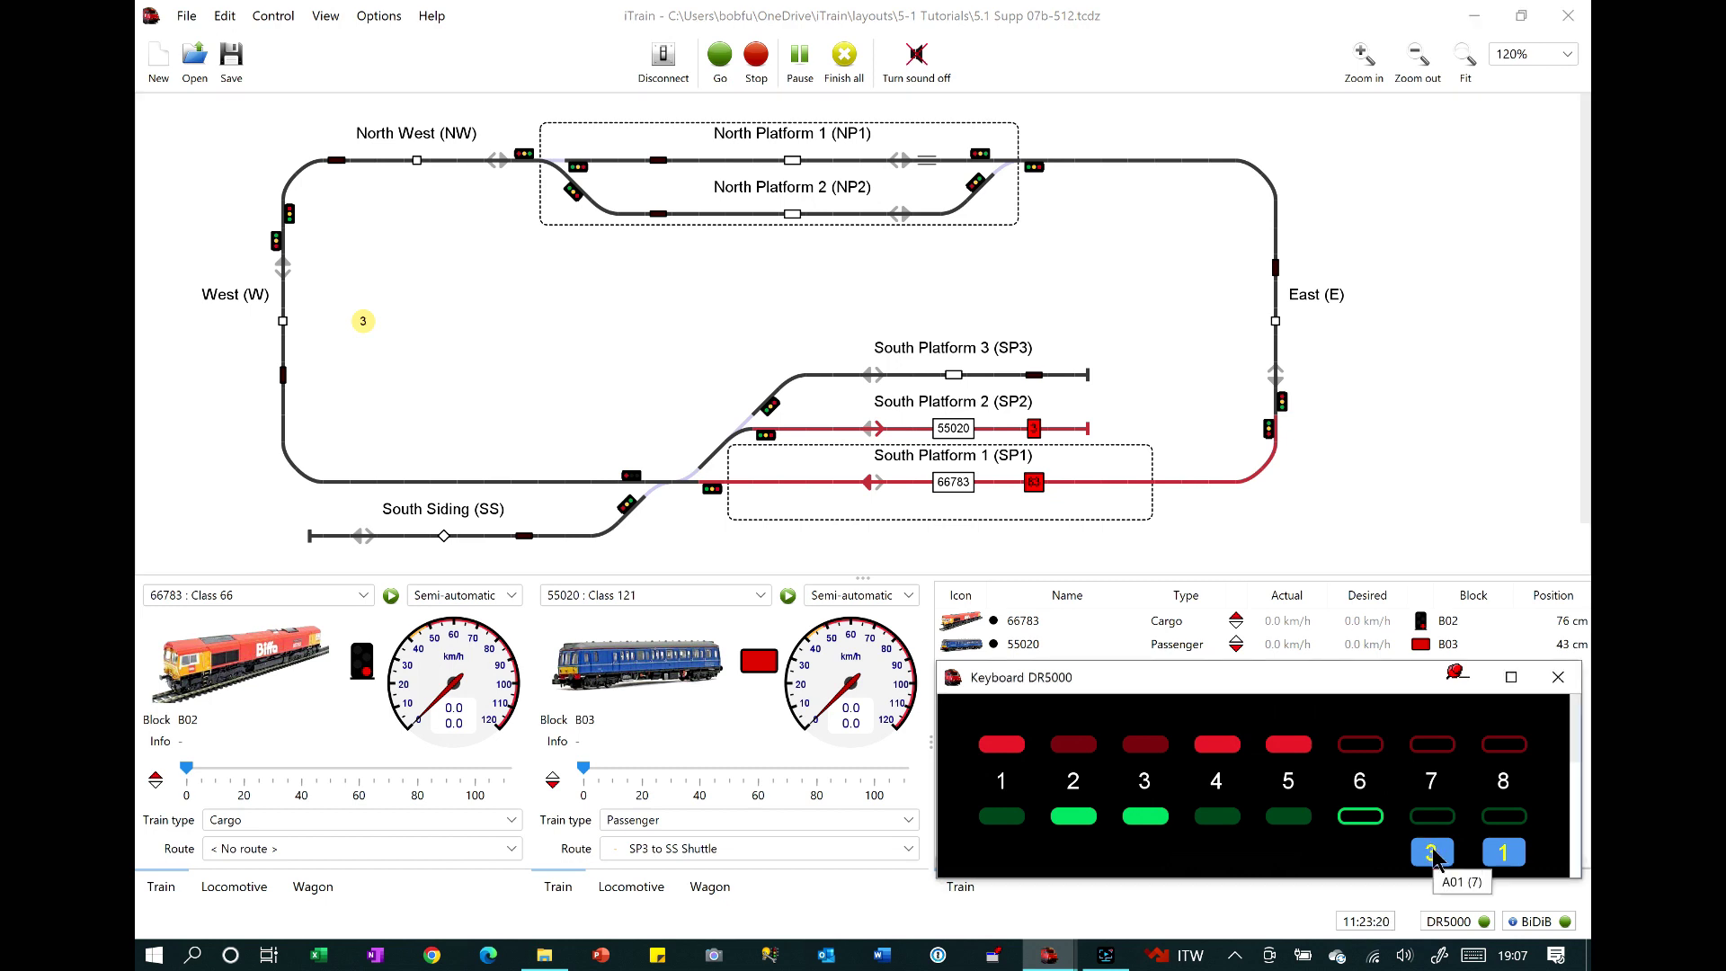
click(1432, 852)
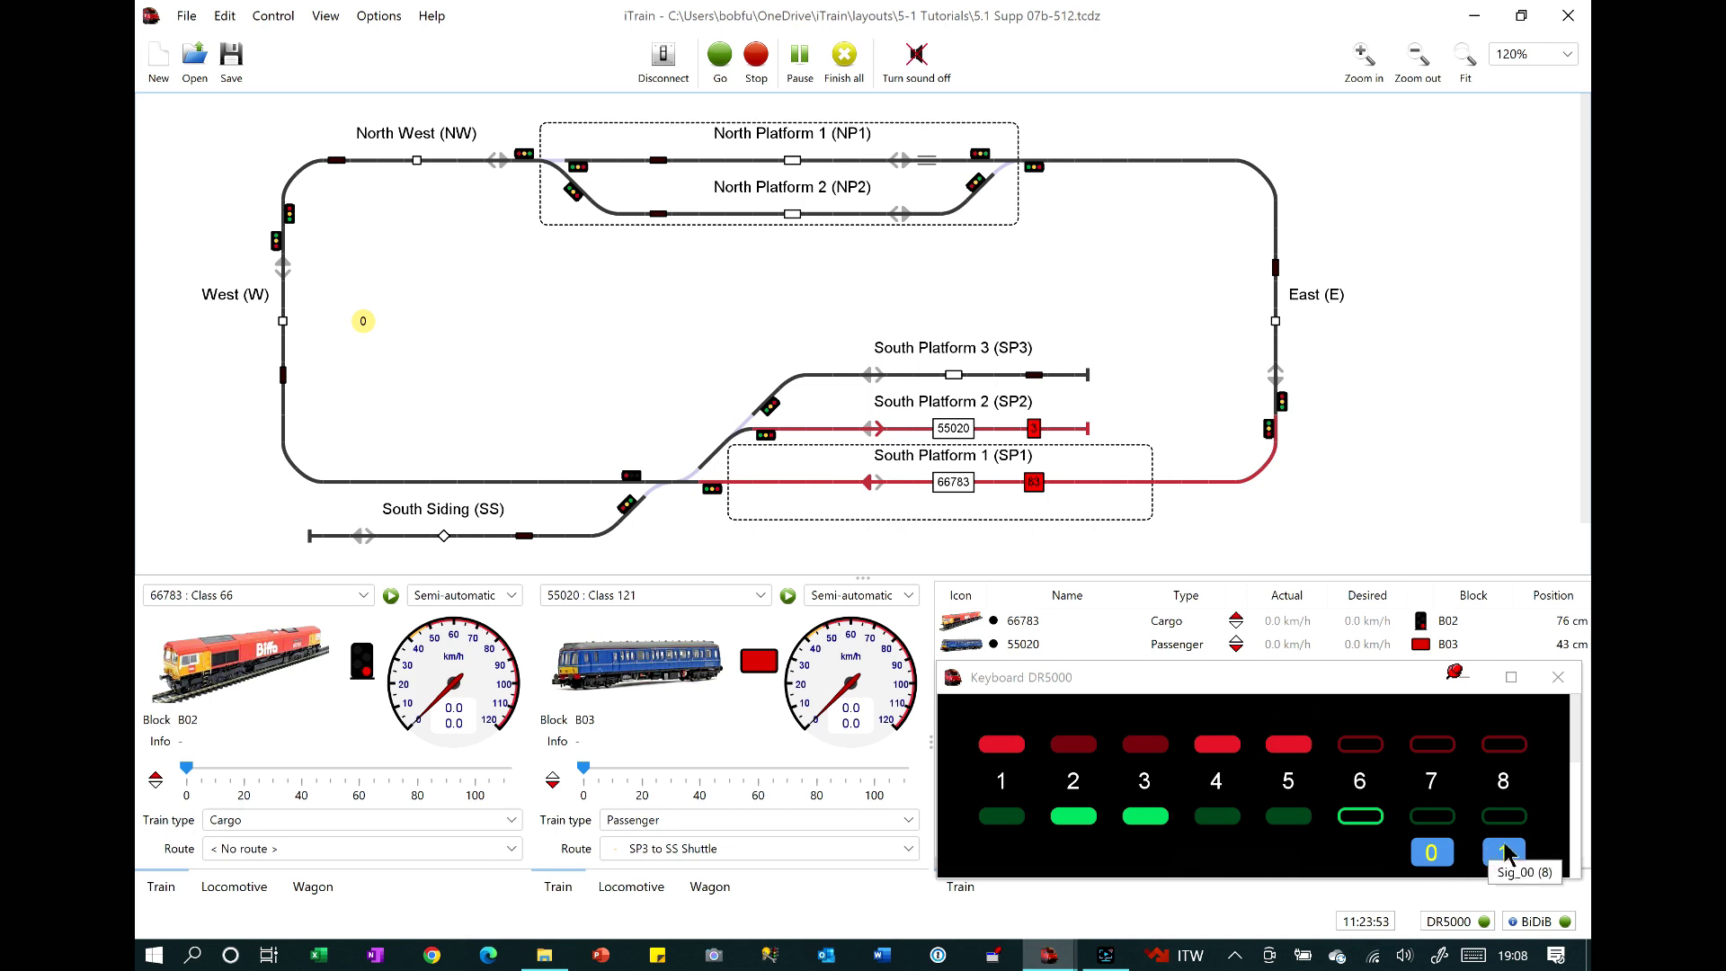
Set signal Sig_00 to Caution, then Clear, then Preliminary Diverging.
right_click(635, 477)
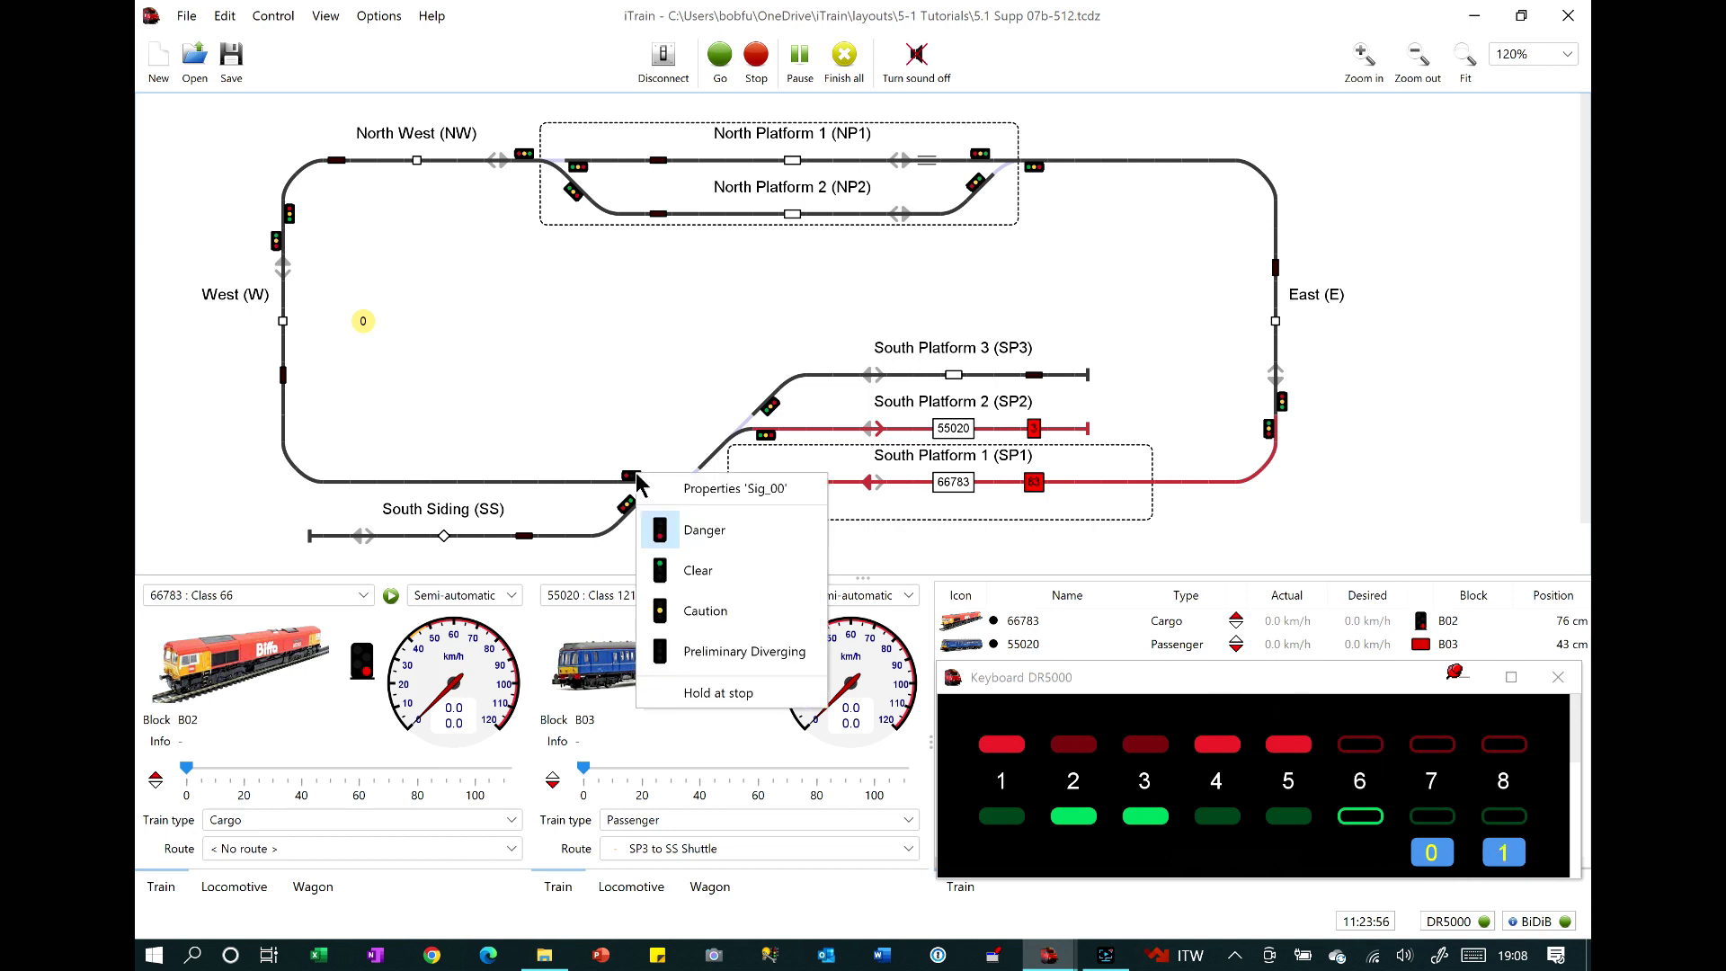
click(673, 610)
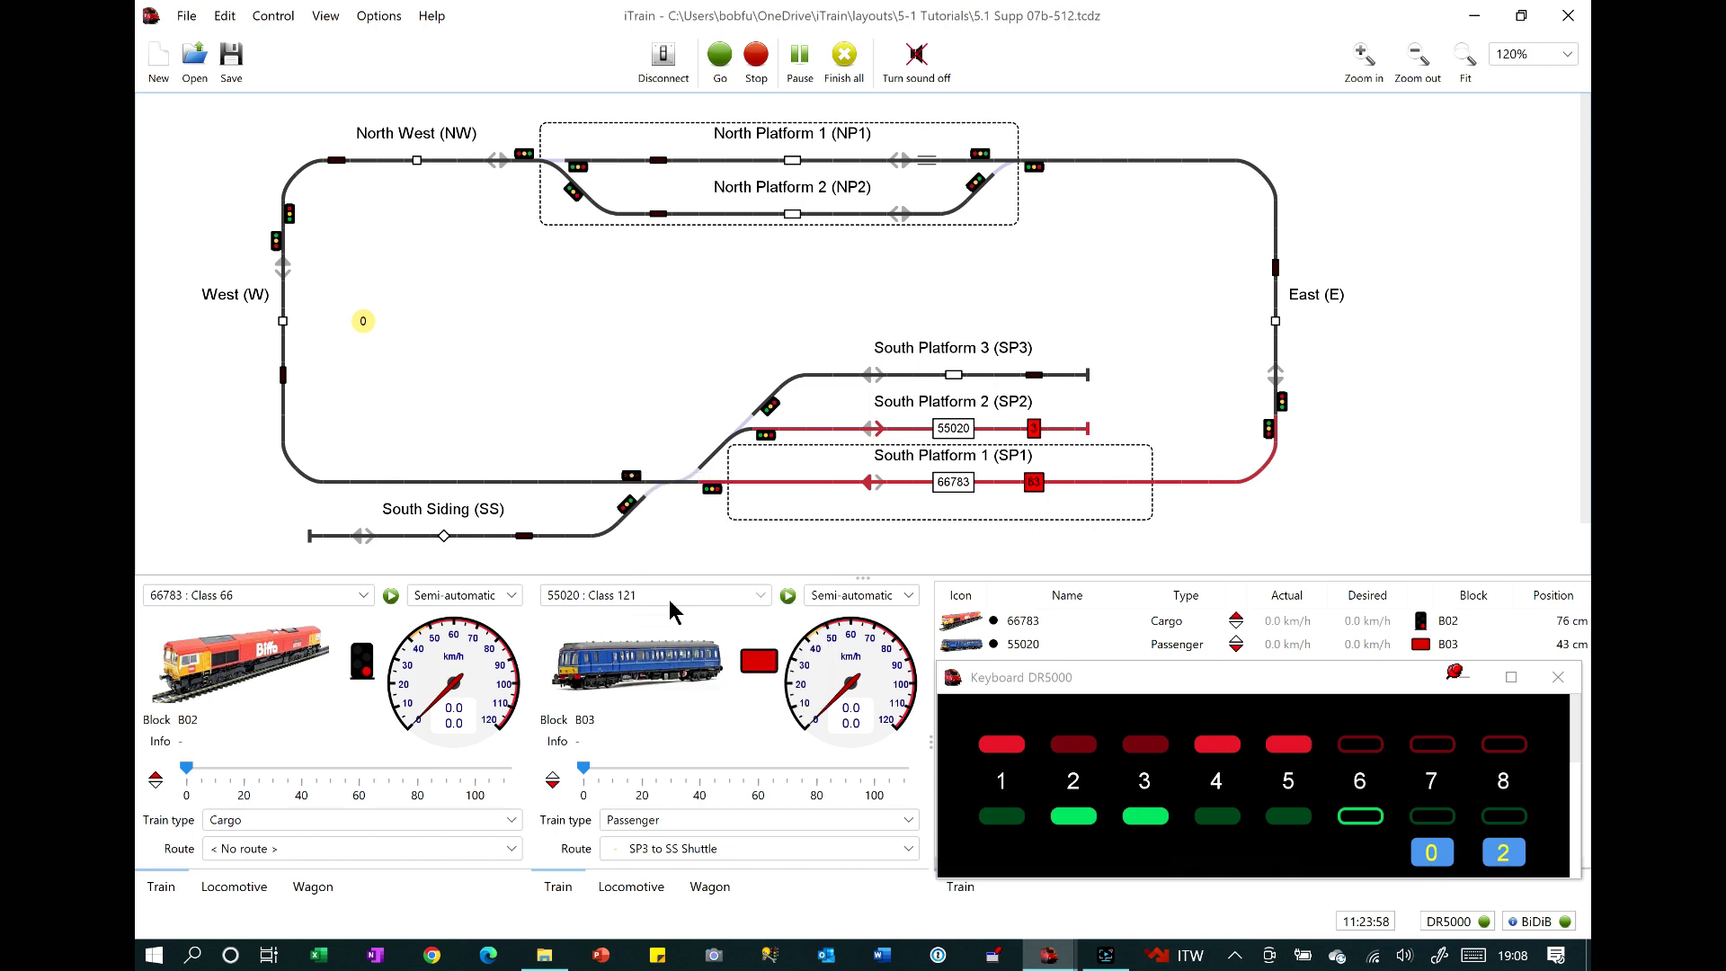
right_click(635, 480)
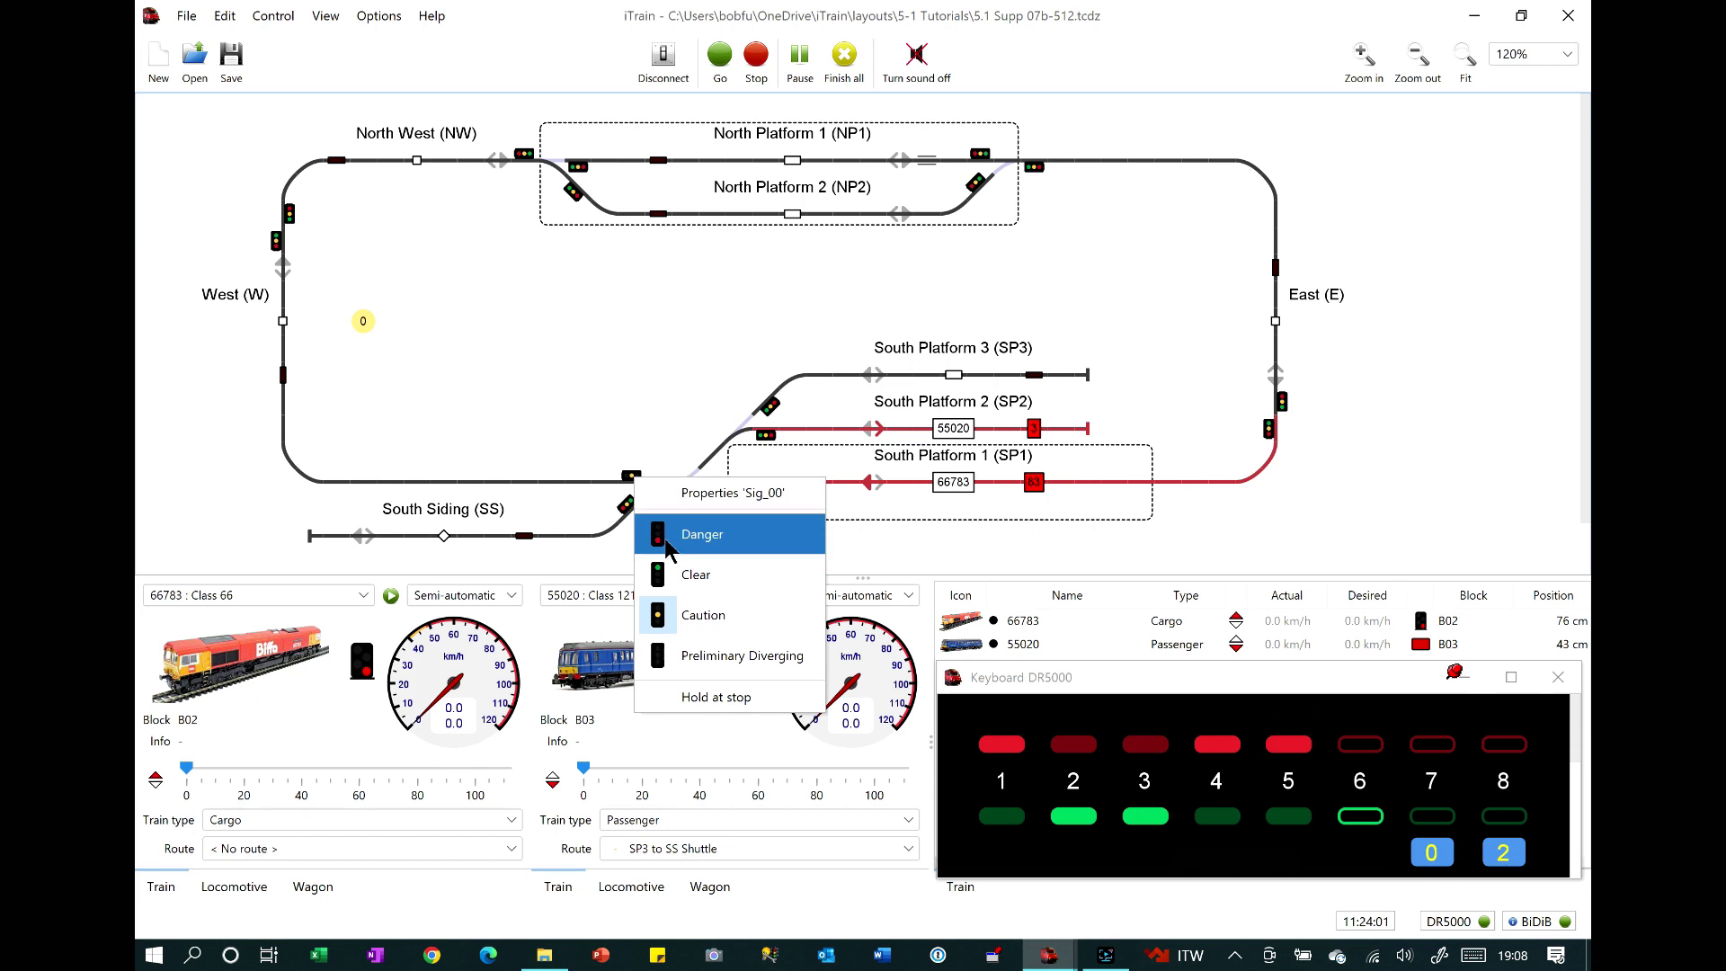
click(665, 572)
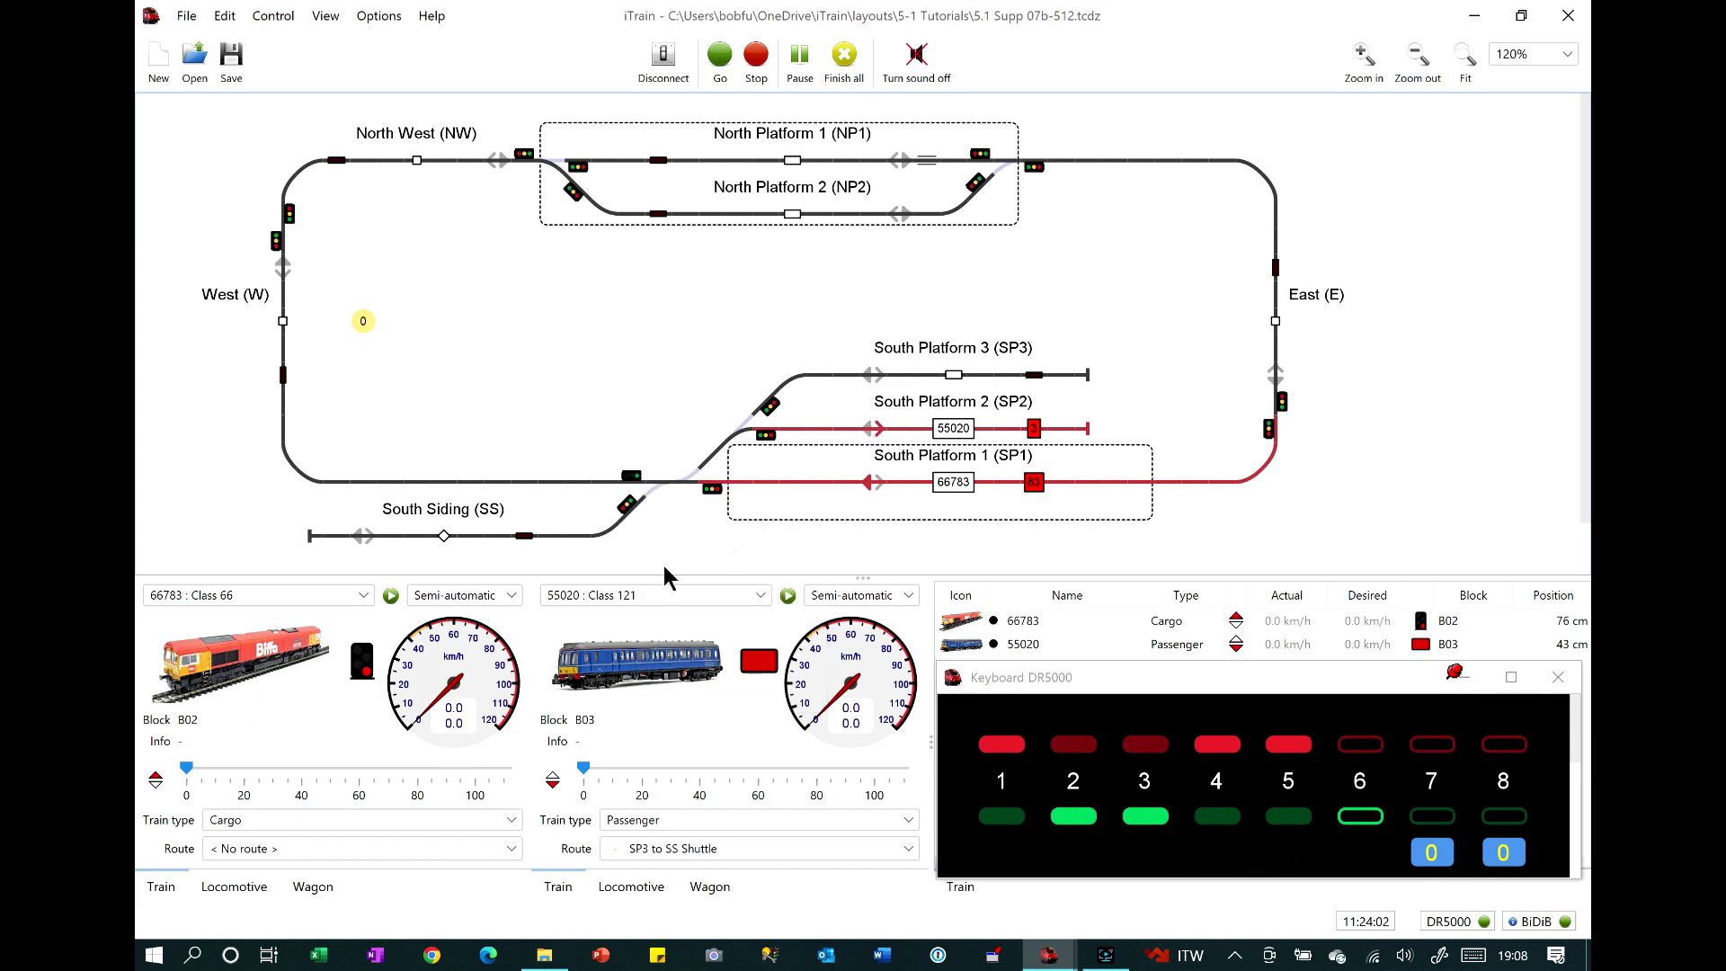
right_click(630, 479)
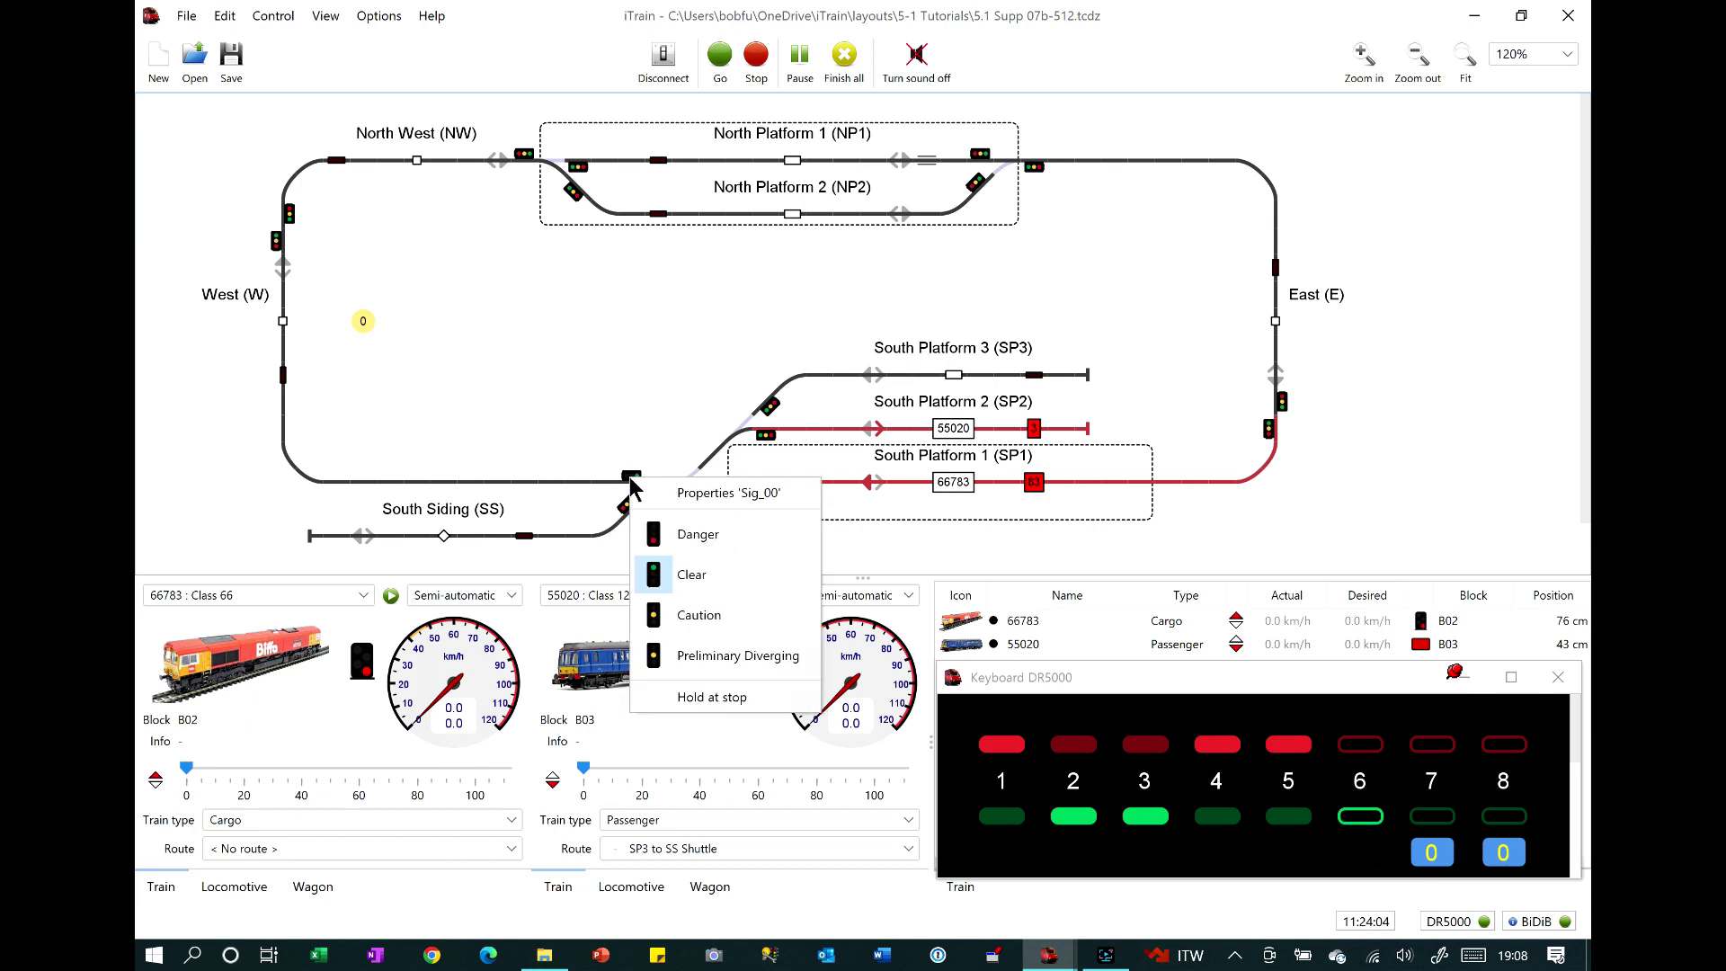
click(669, 654)
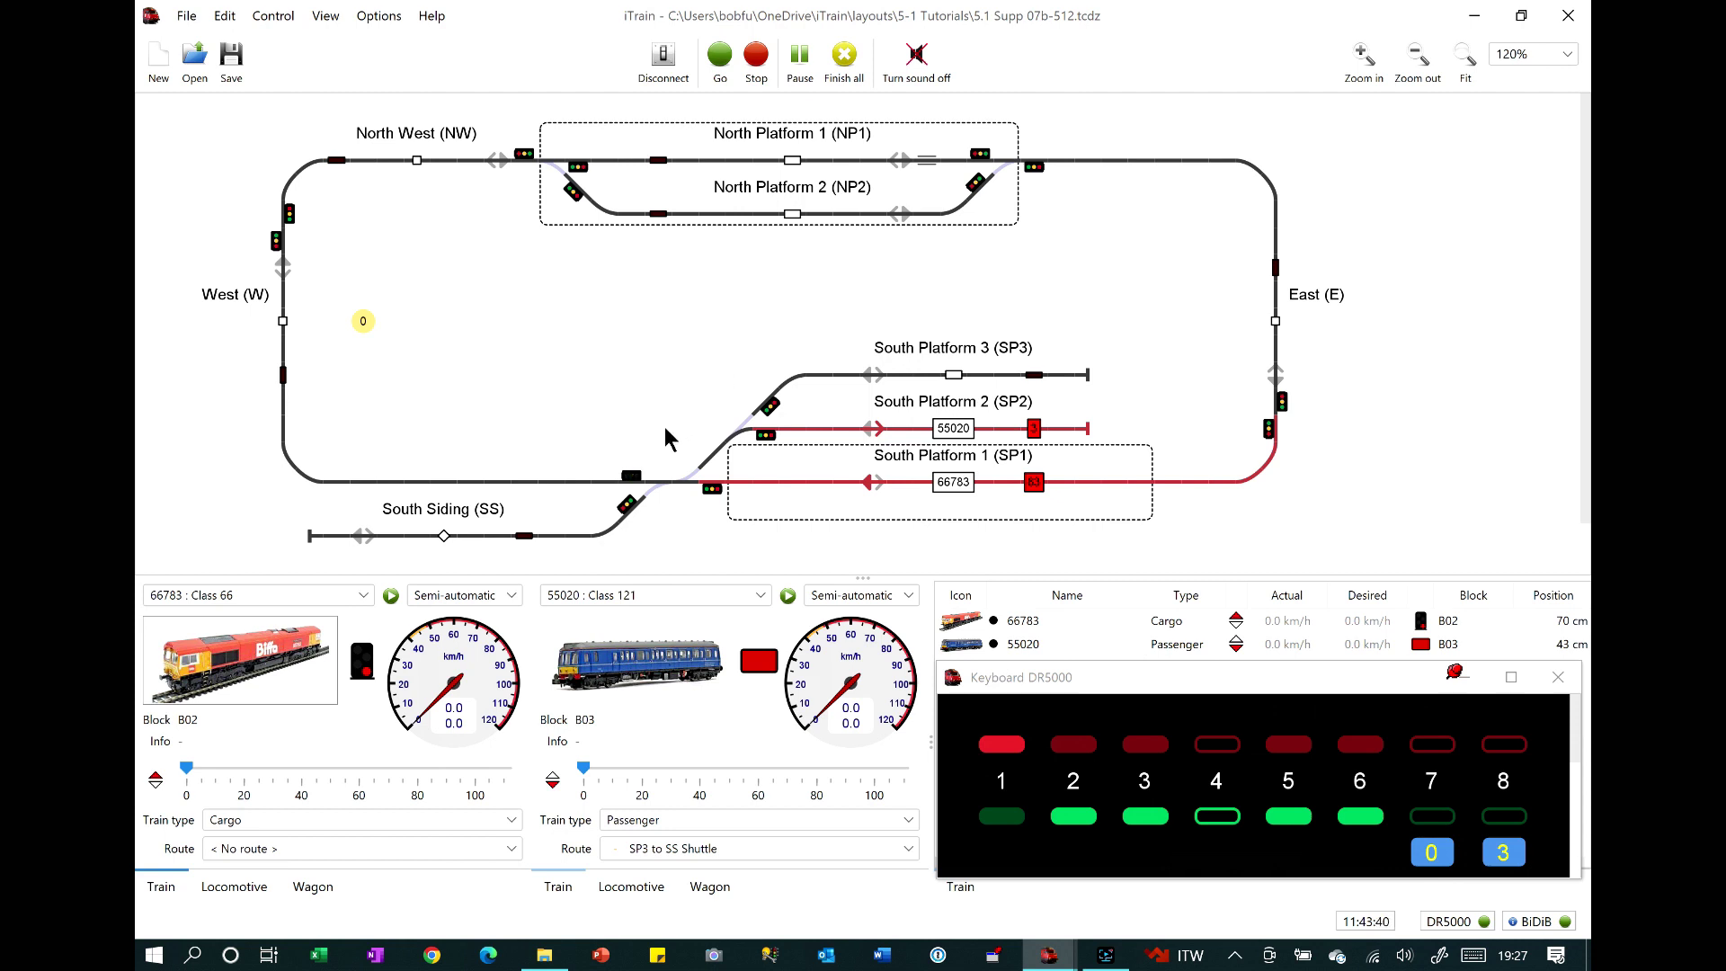
Run train 66783 in Automatic, then switch turnout T5 so it stops in B07.
click(393, 596)
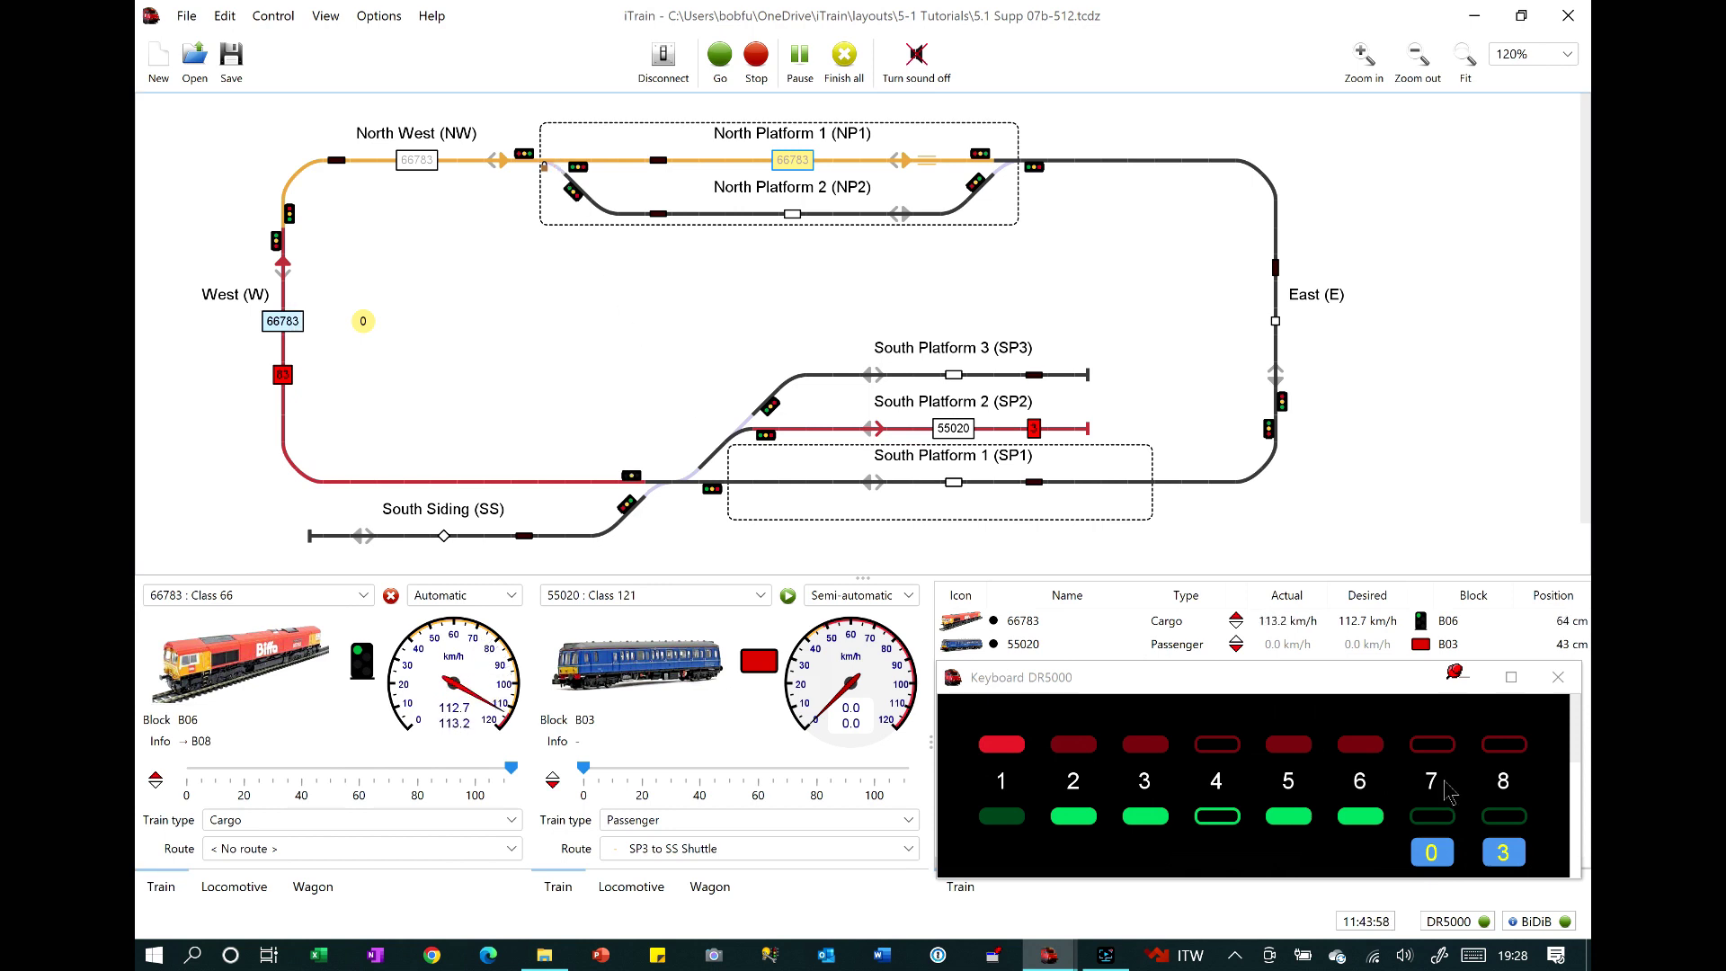
click(1290, 749)
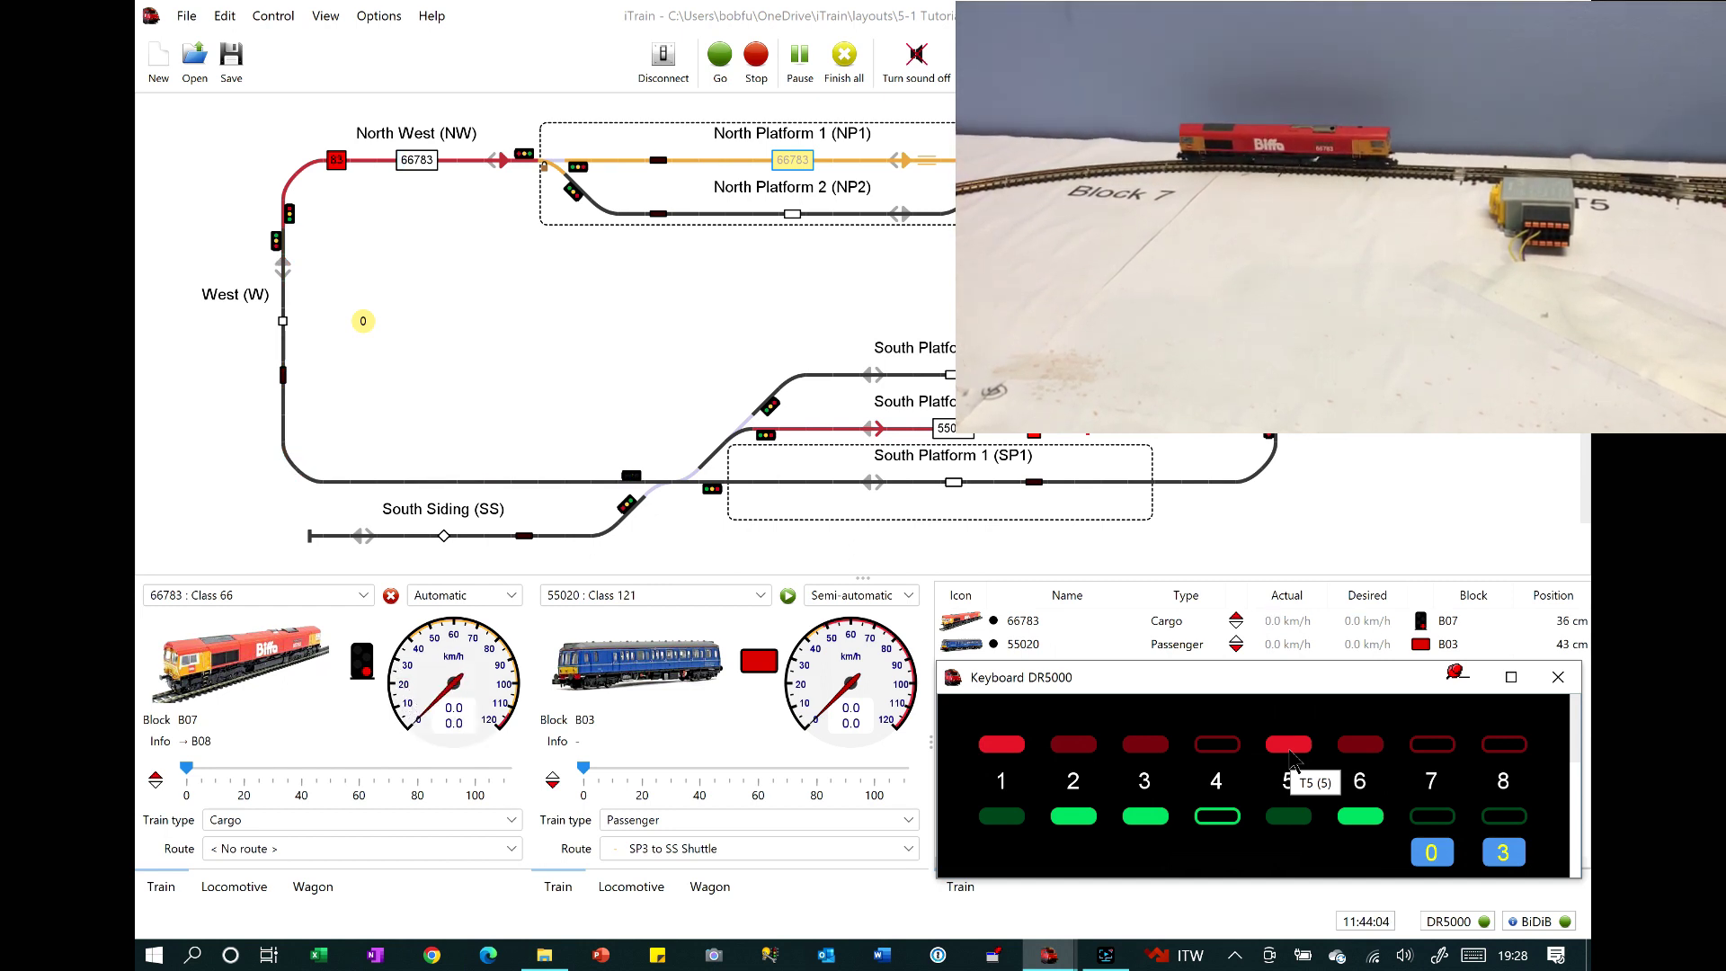
Reset turnout T5 to green so 66783 continues and stops in block B02.
click(1289, 816)
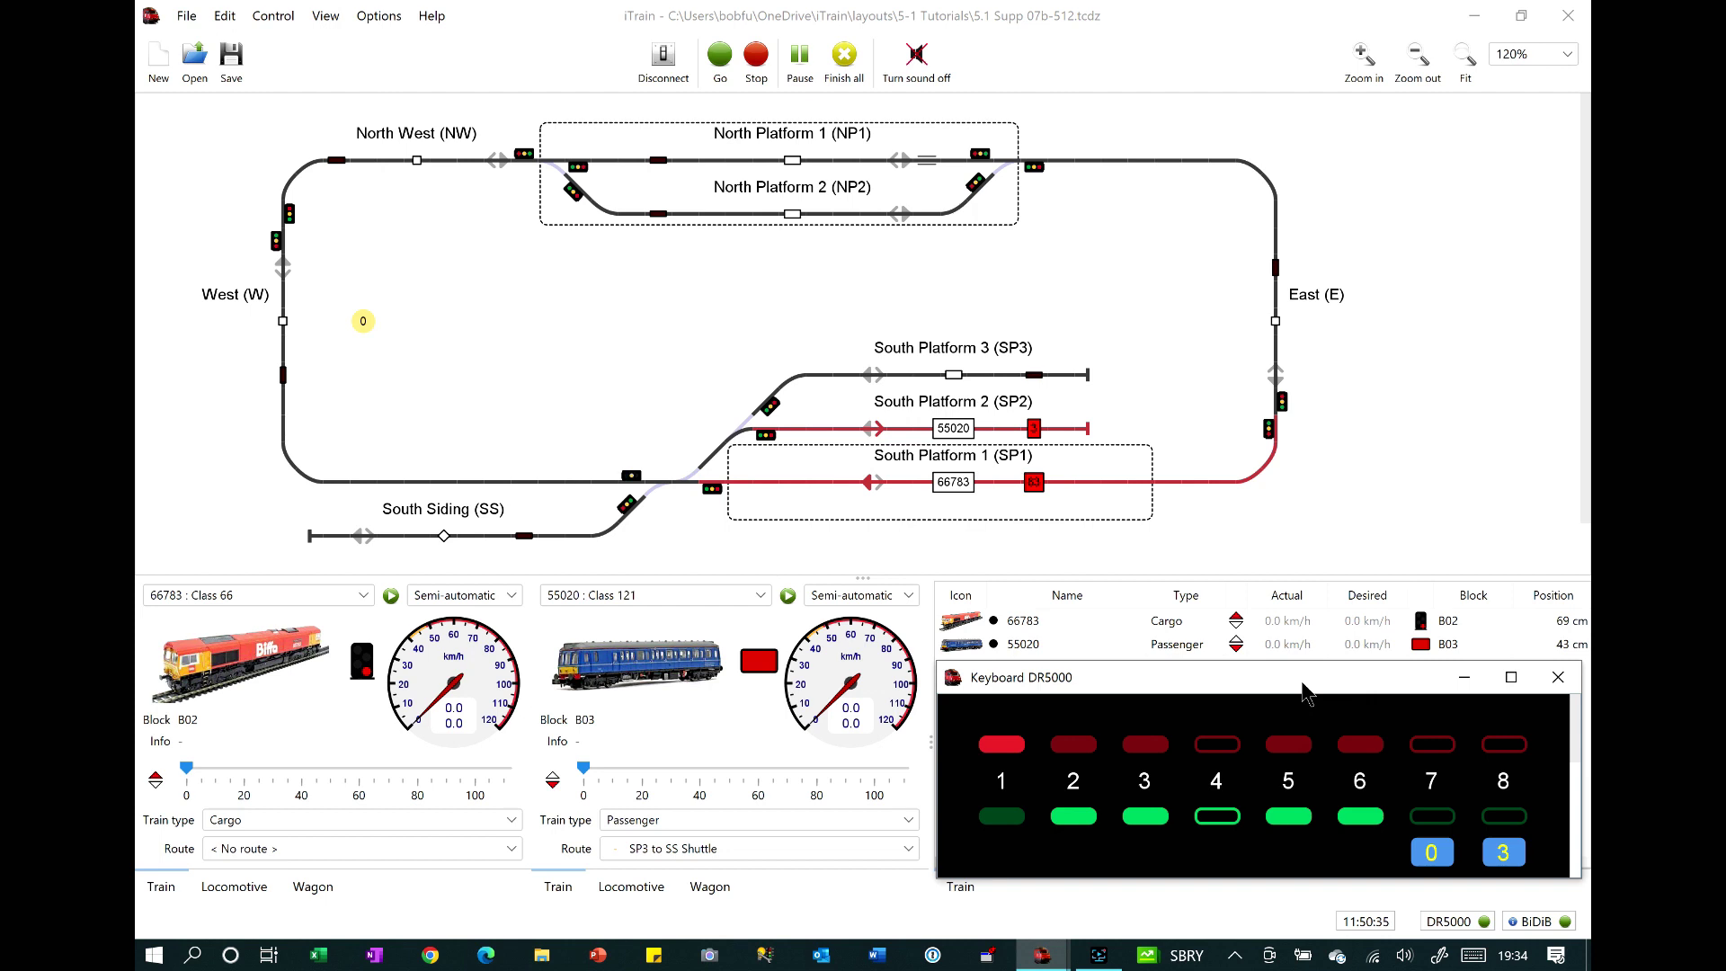
Pin the Keyboard DR5000 window on top with DeskPins, keeping it visible over the layout.
click(1357, 537)
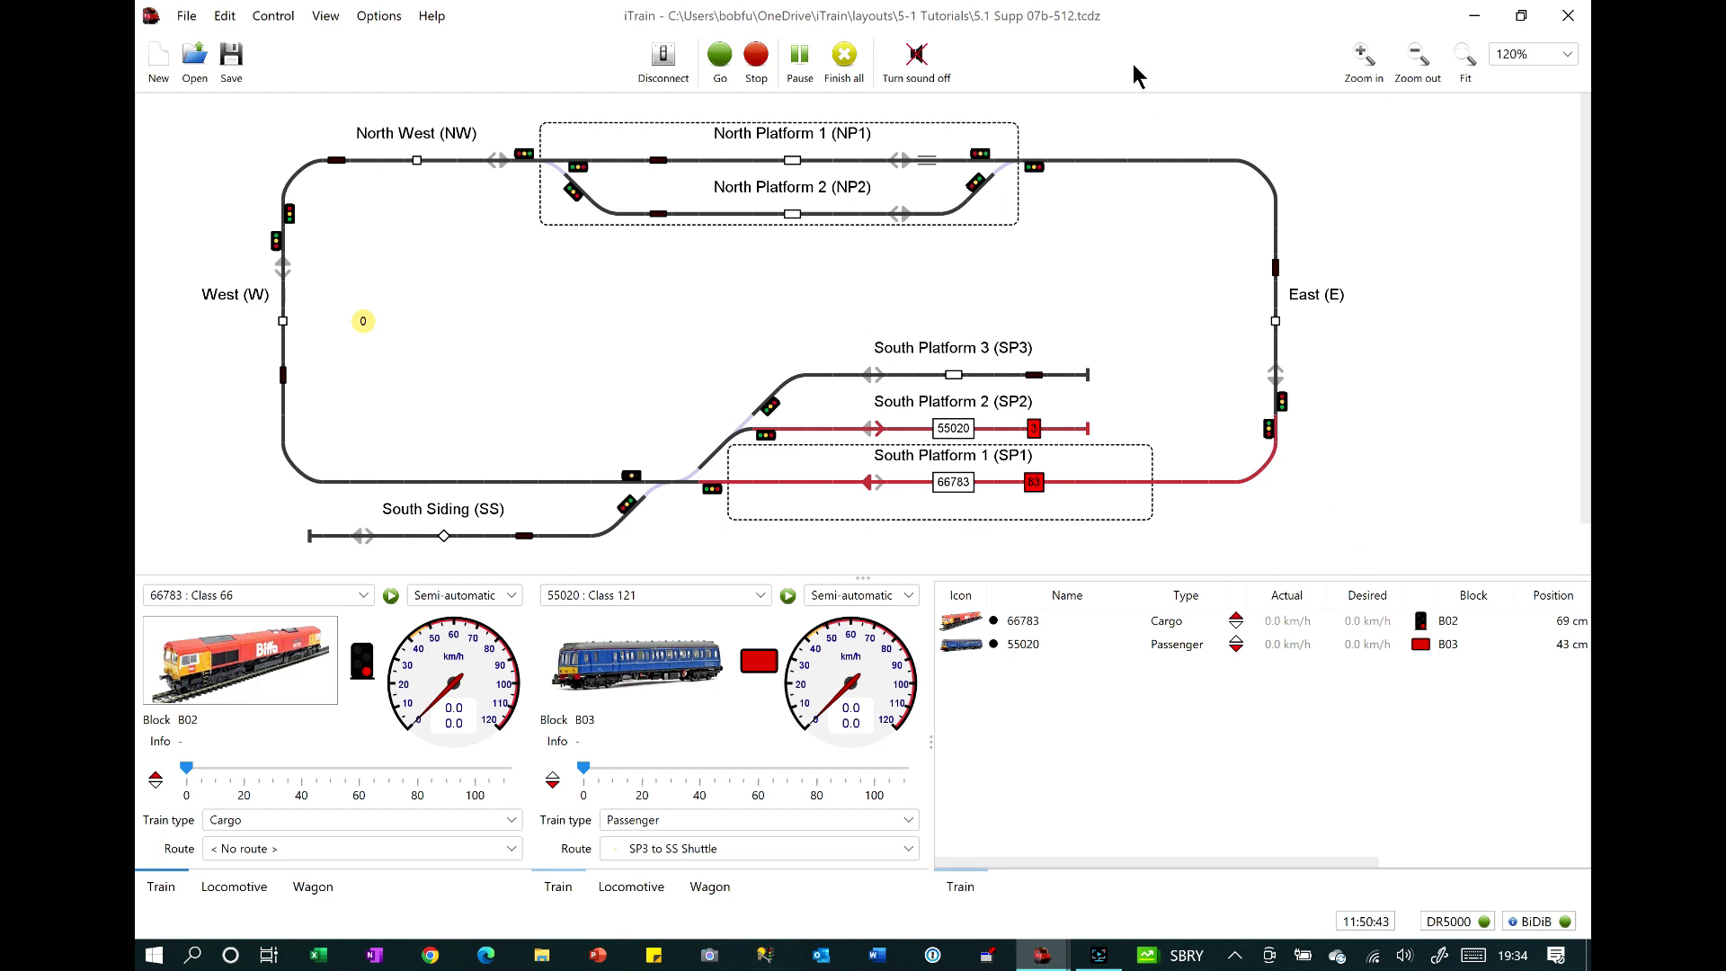
key(alt+Tab)
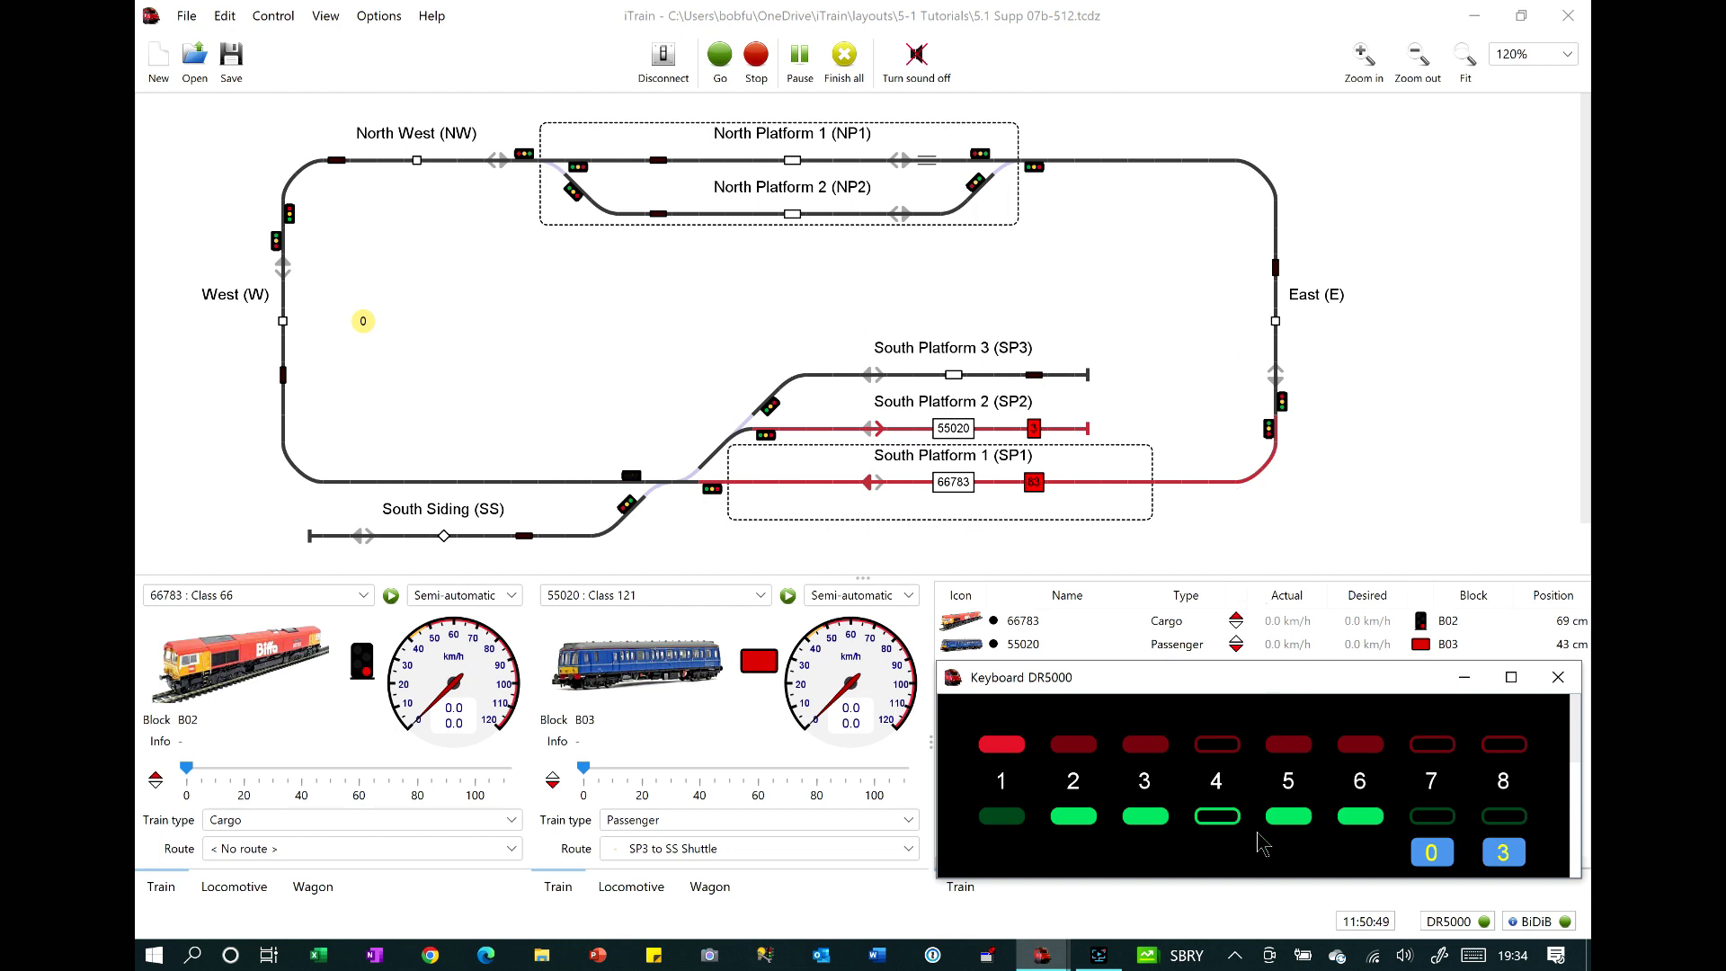
click(1235, 956)
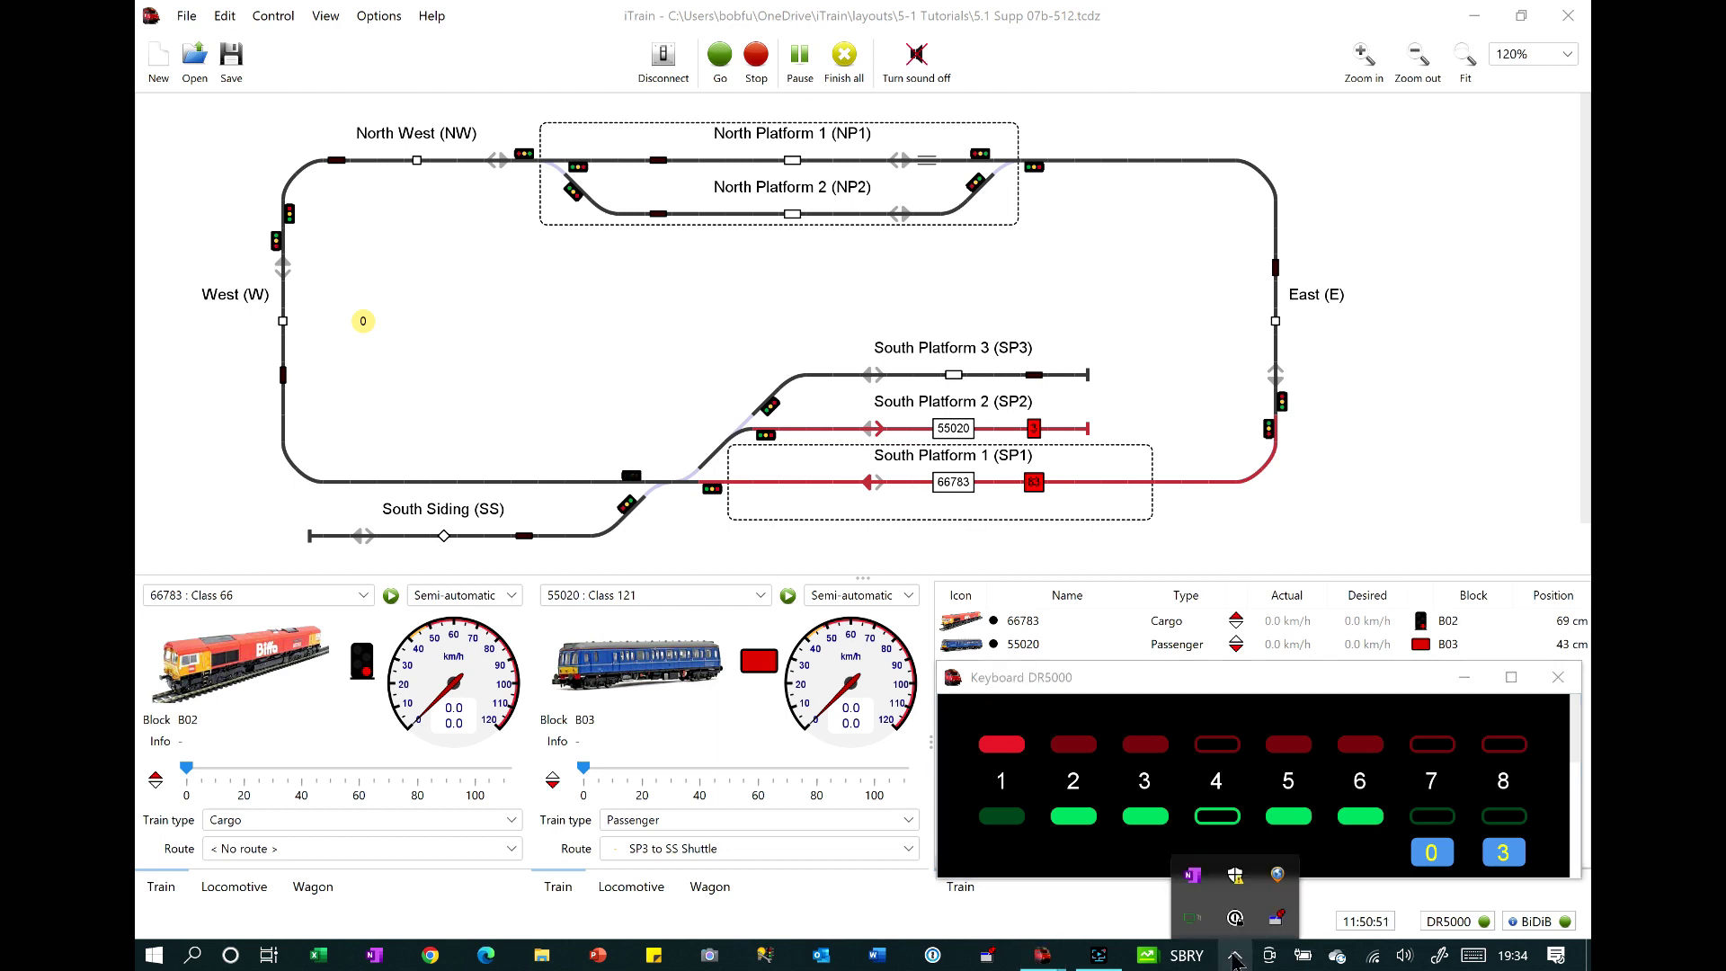
click(1280, 923)
click(1407, 688)
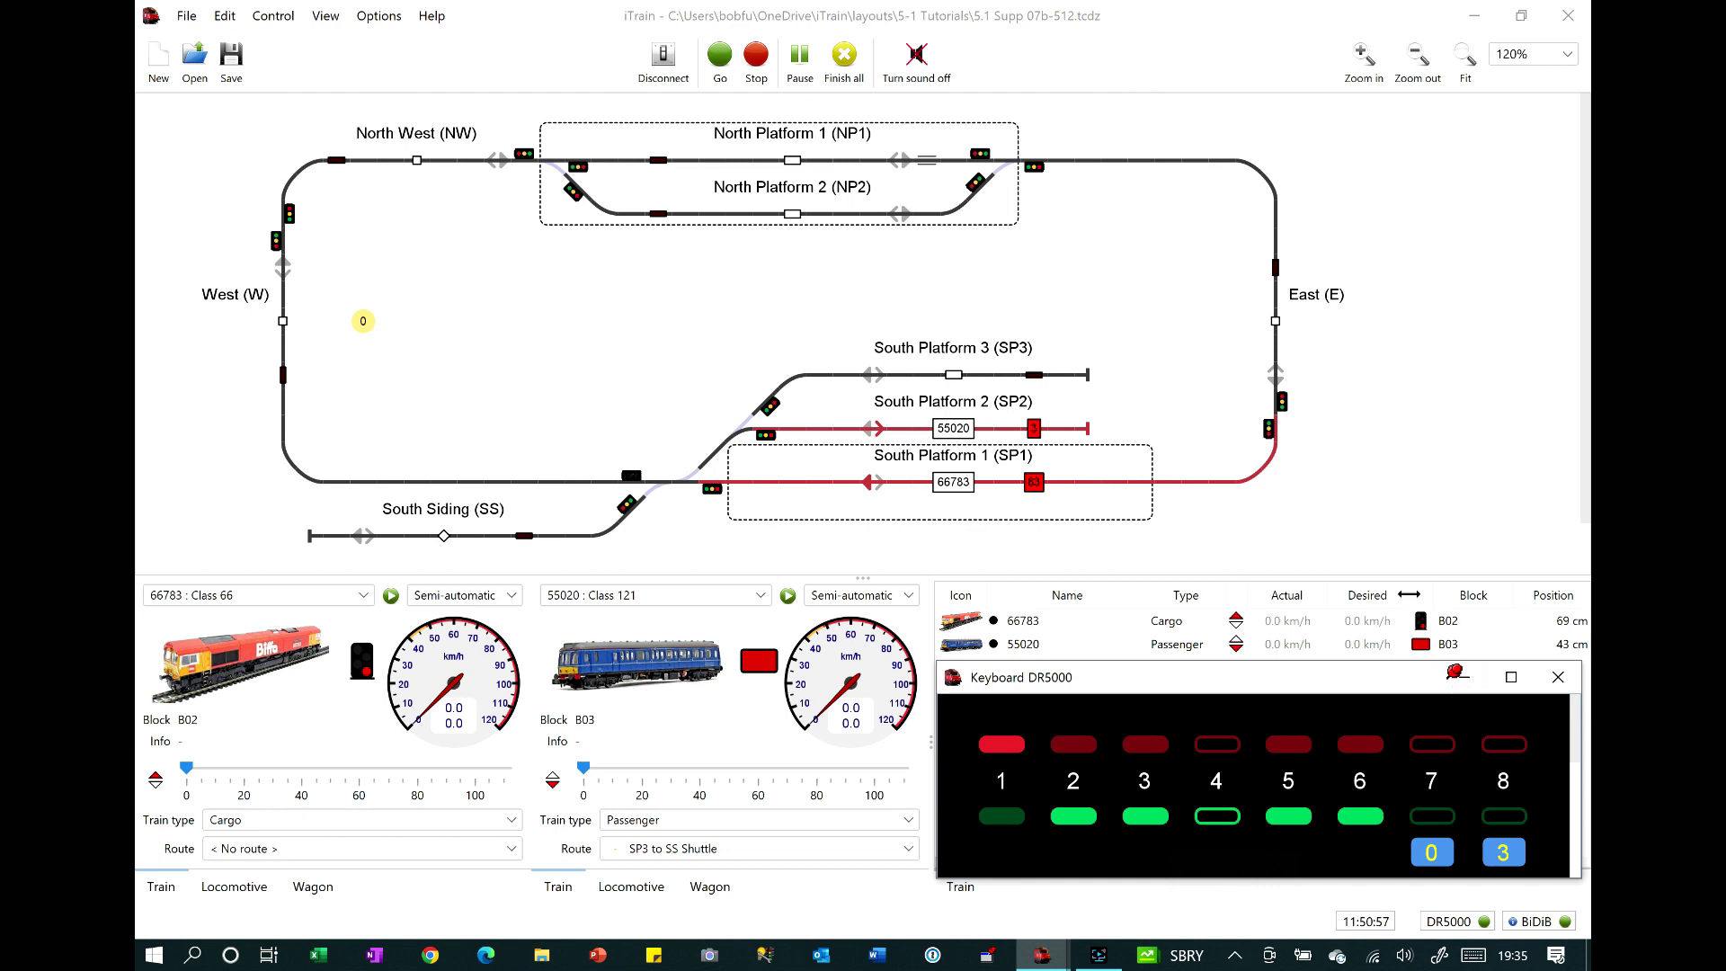
click(1391, 521)
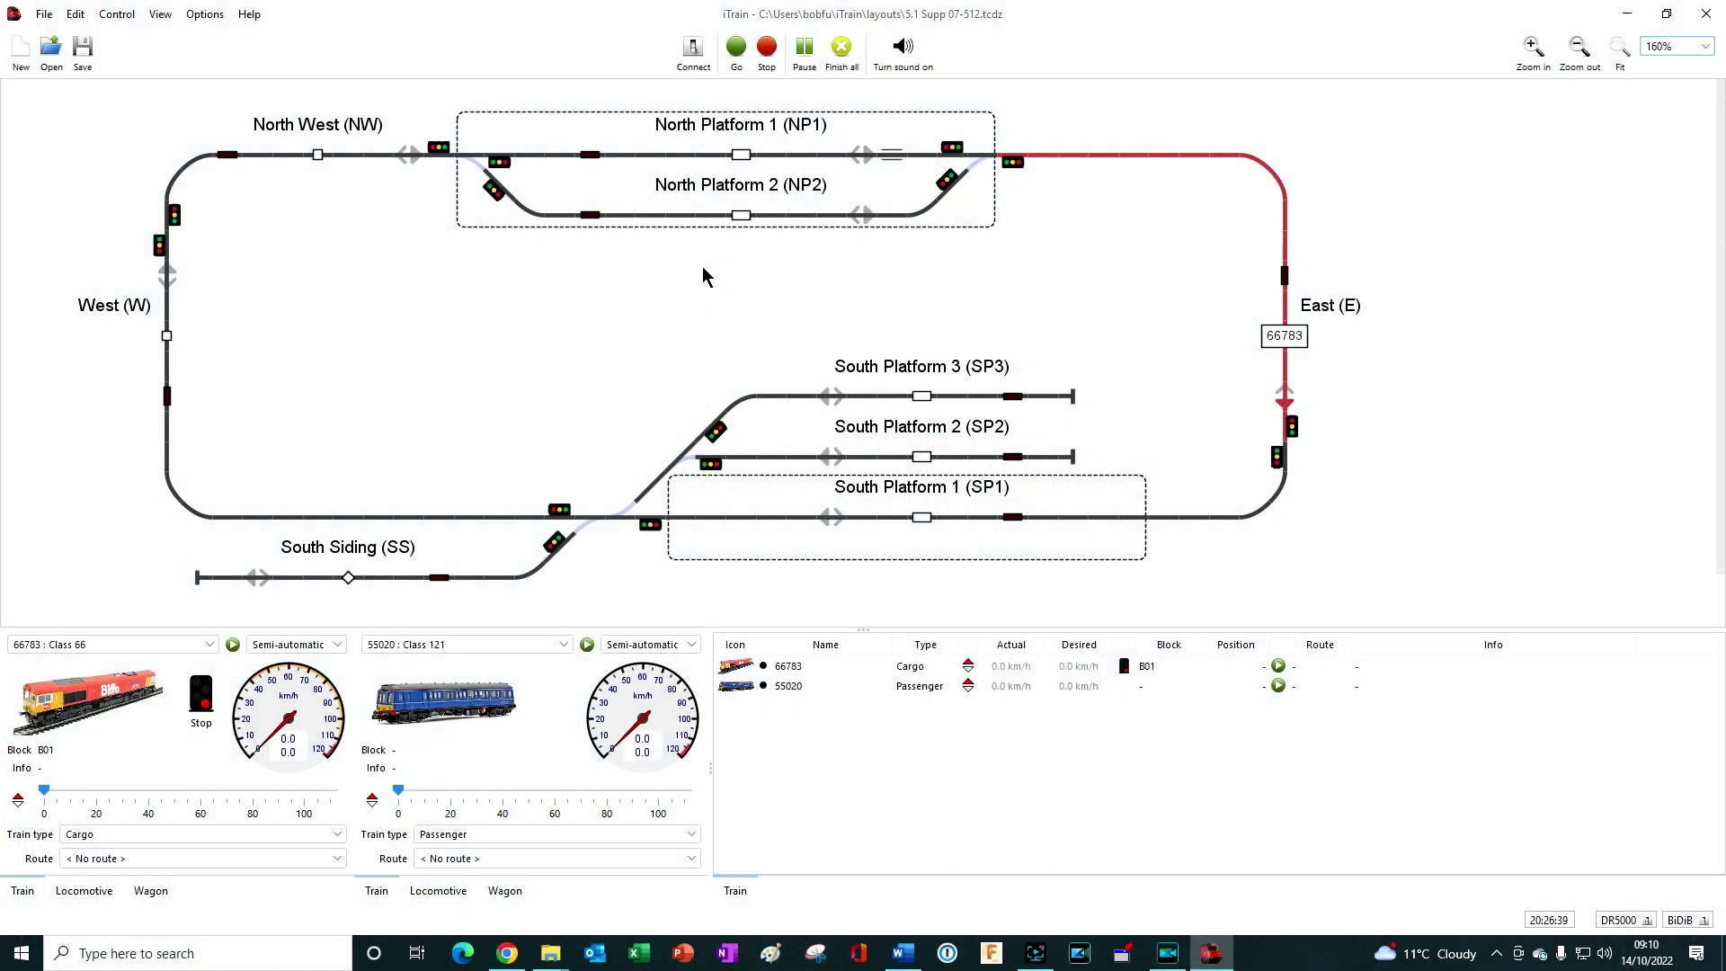
In Edit > Preferences, set the operating mode on the Mode tab to View.
click(75, 15)
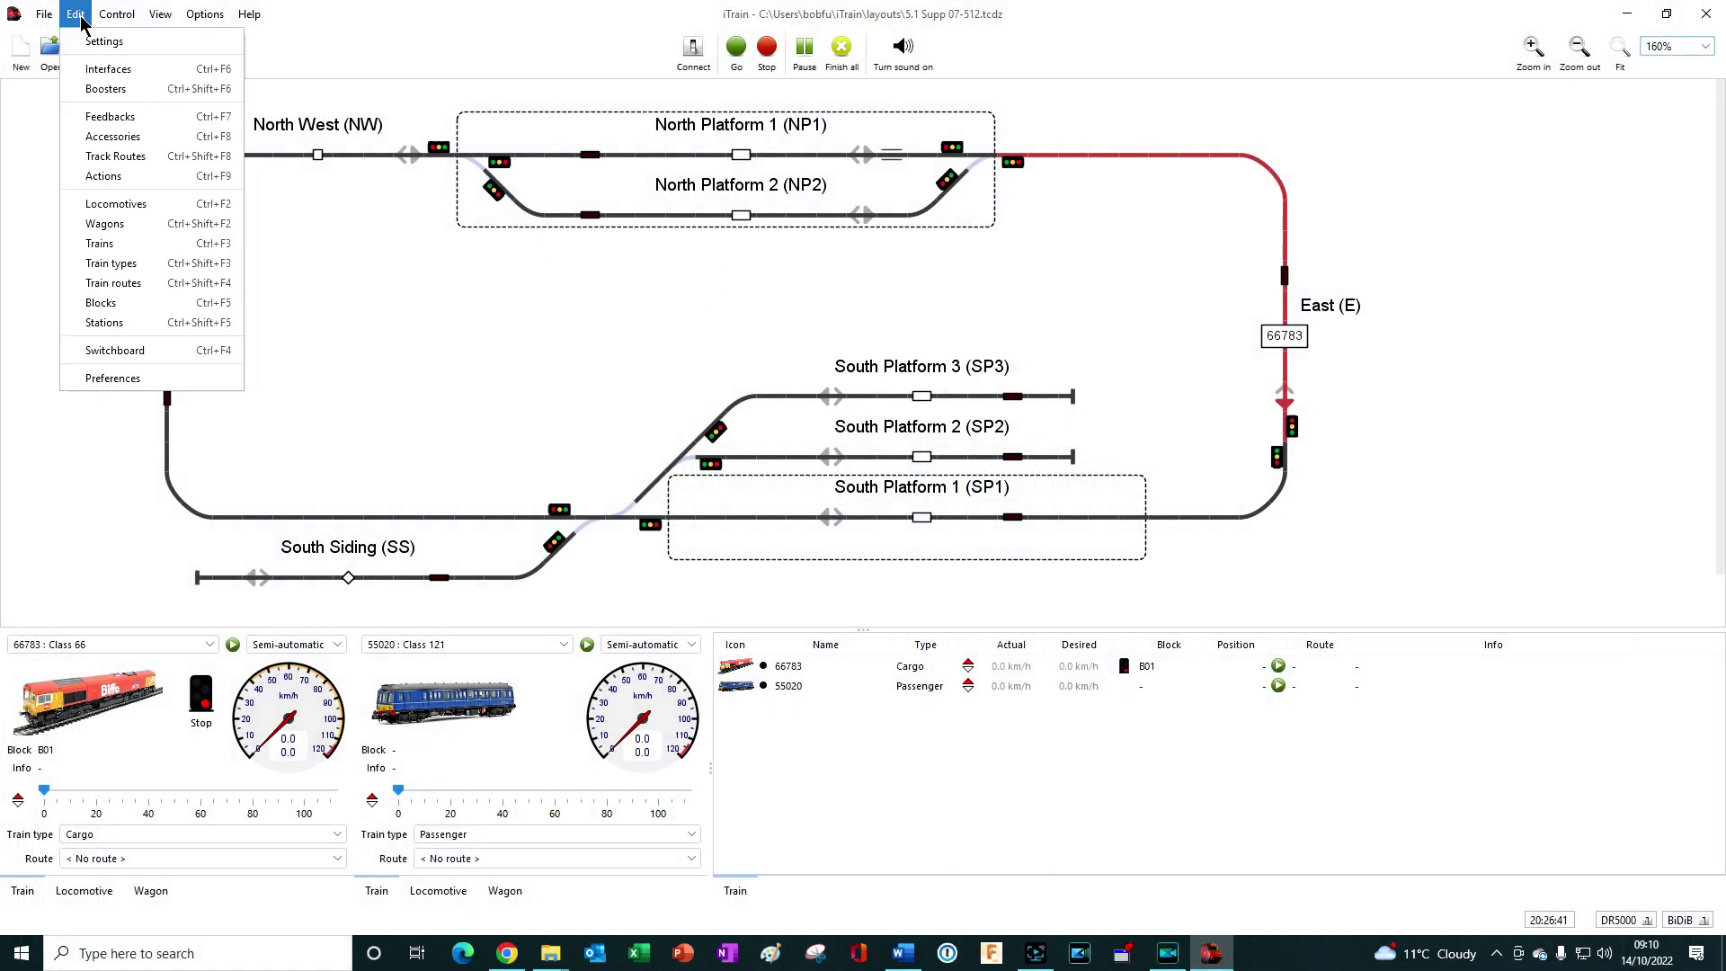
click(119, 377)
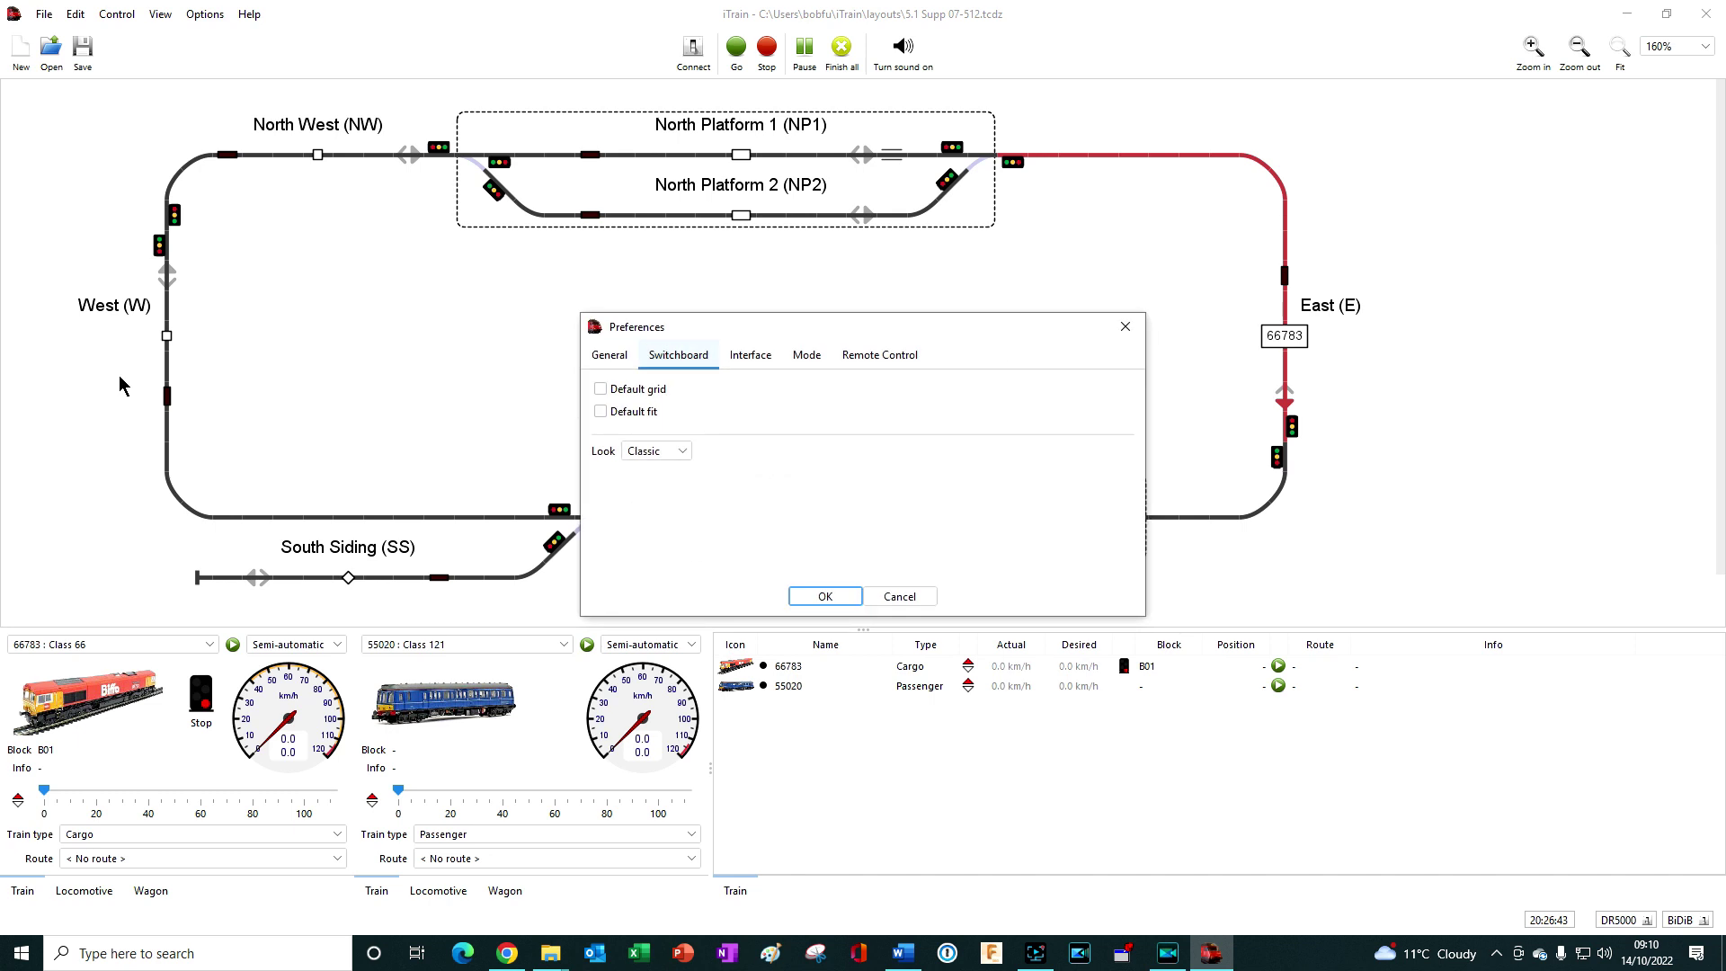
click(809, 359)
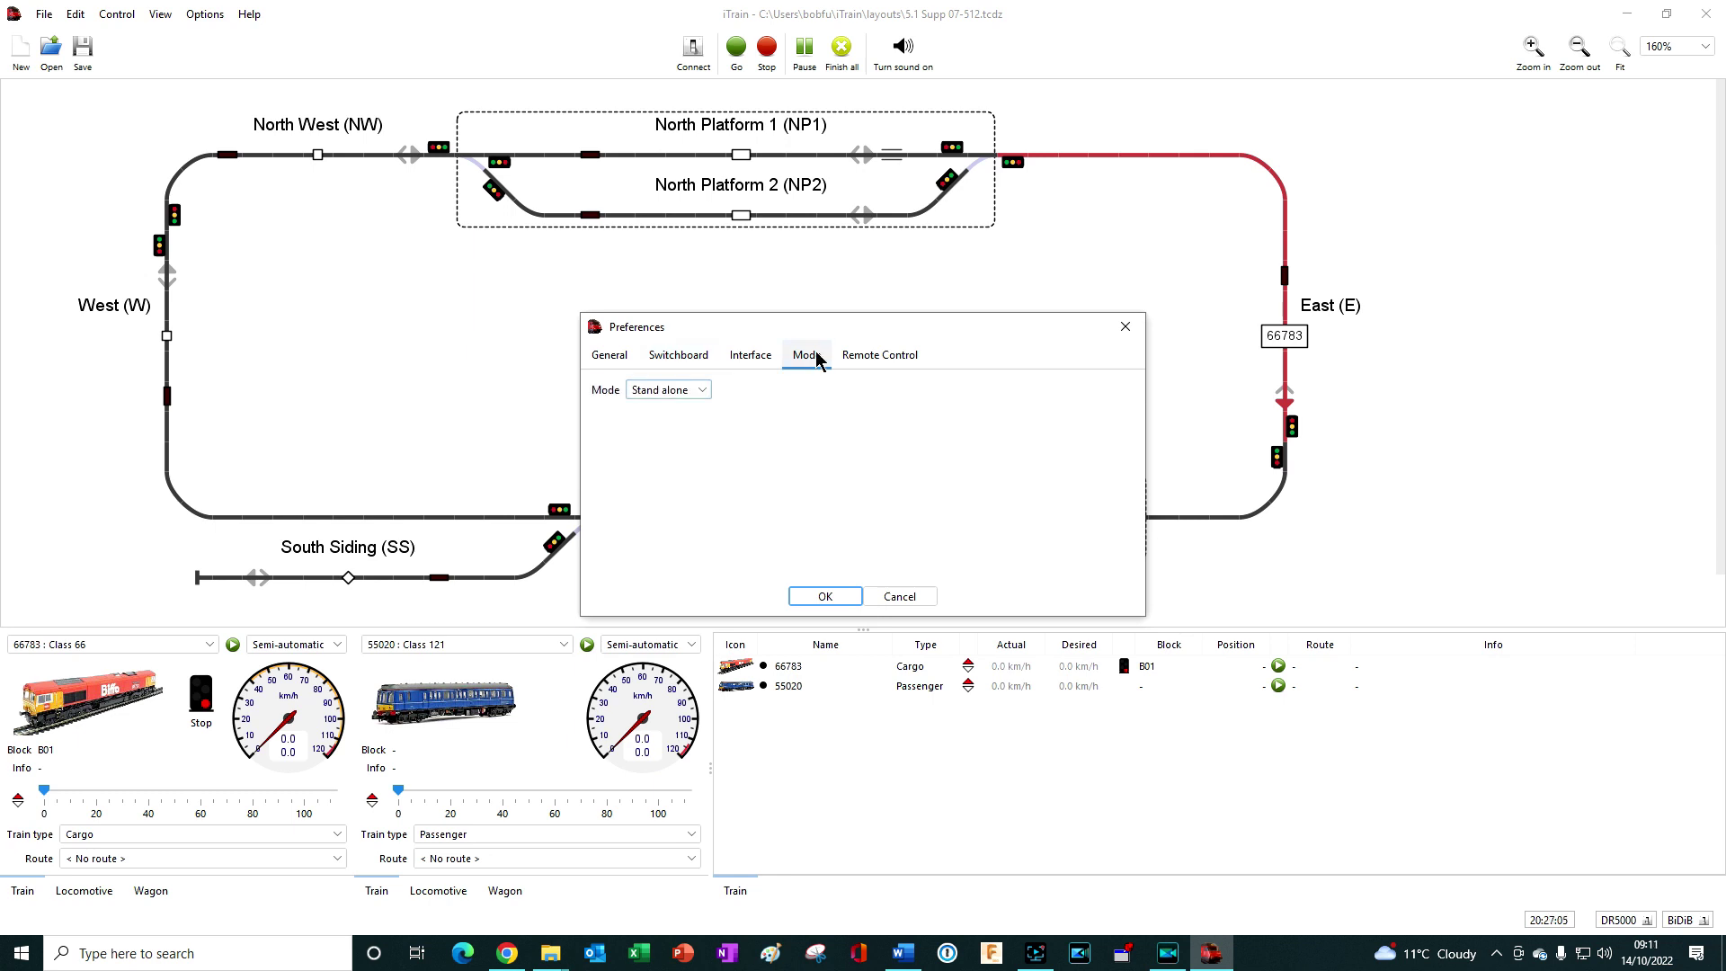
click(701, 396)
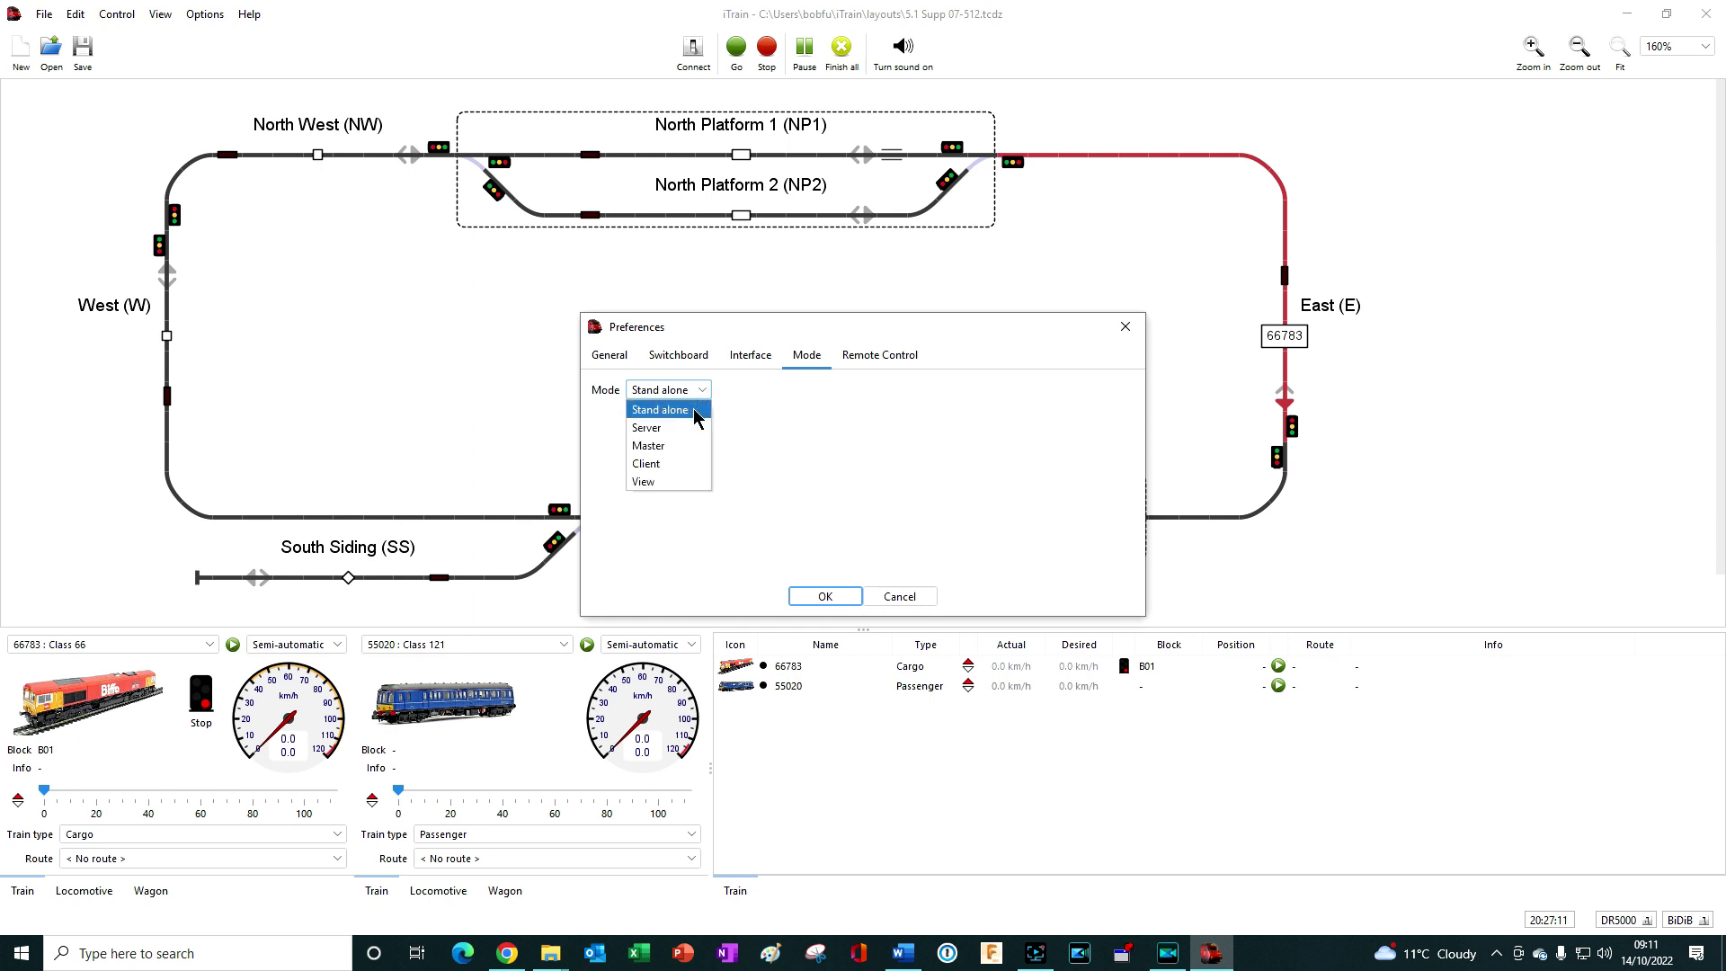
click(678, 485)
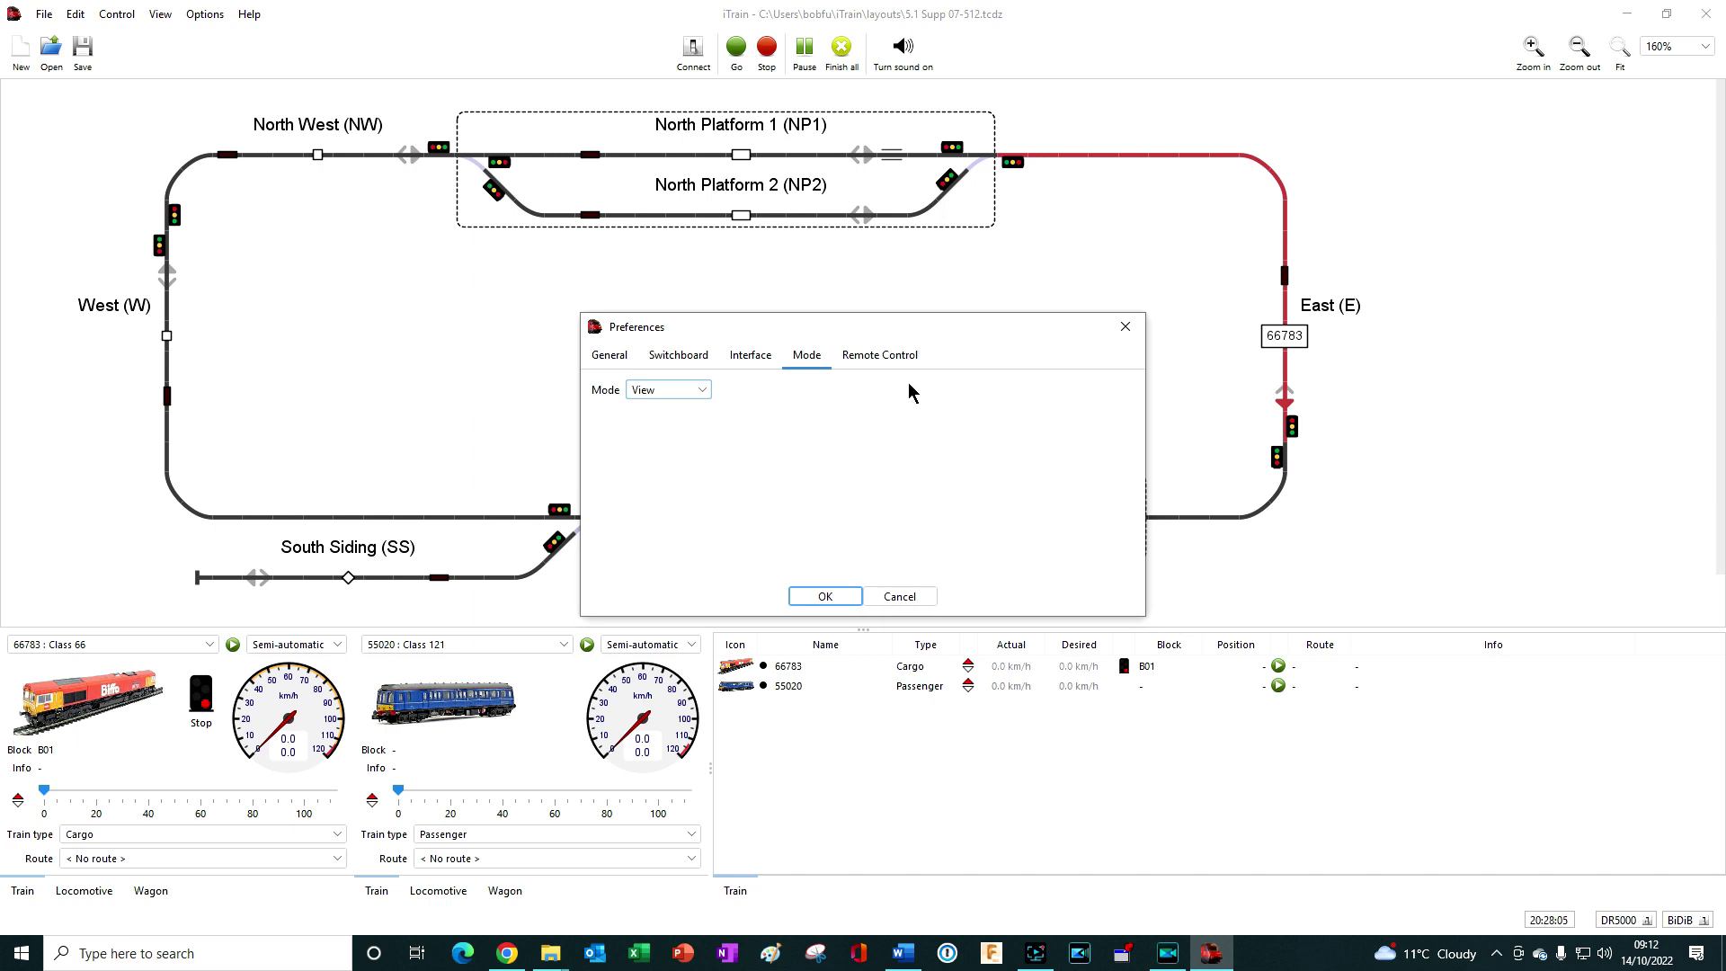
click(1125, 327)
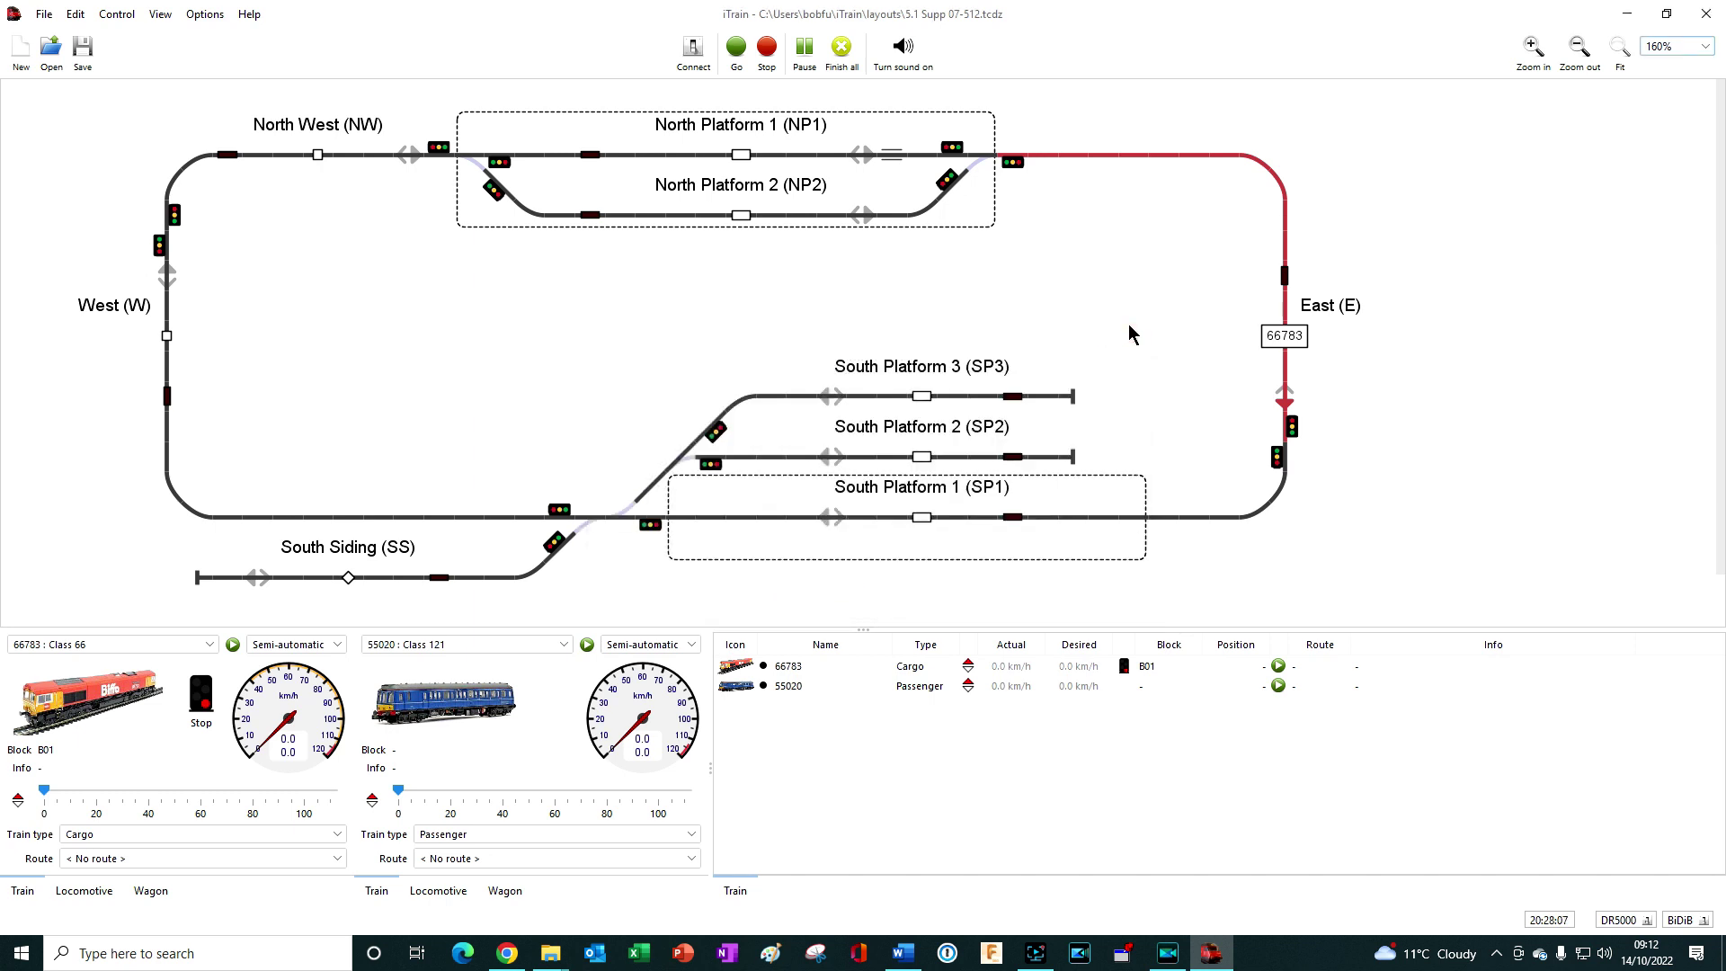